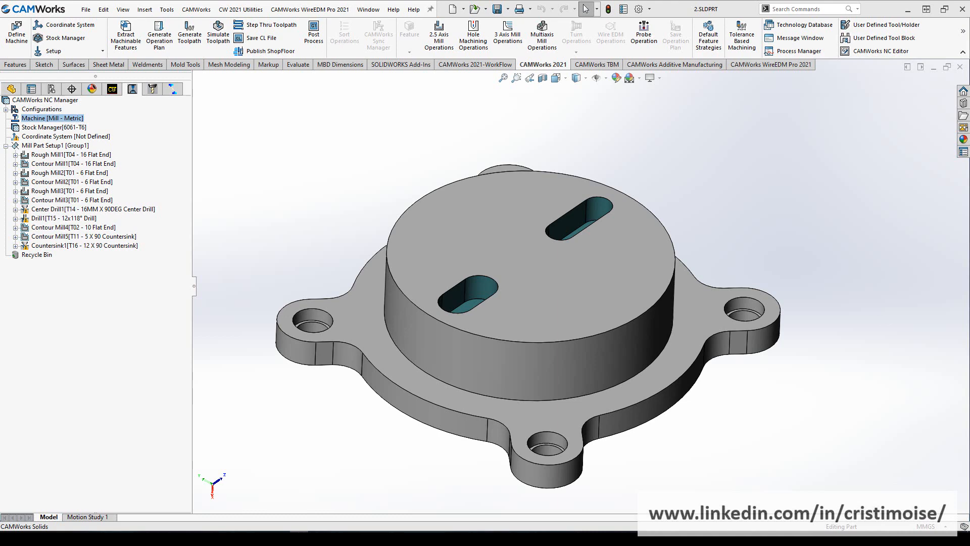
Edit the part's stock definition and change the stock type to a cylinder
right_click(50, 130)
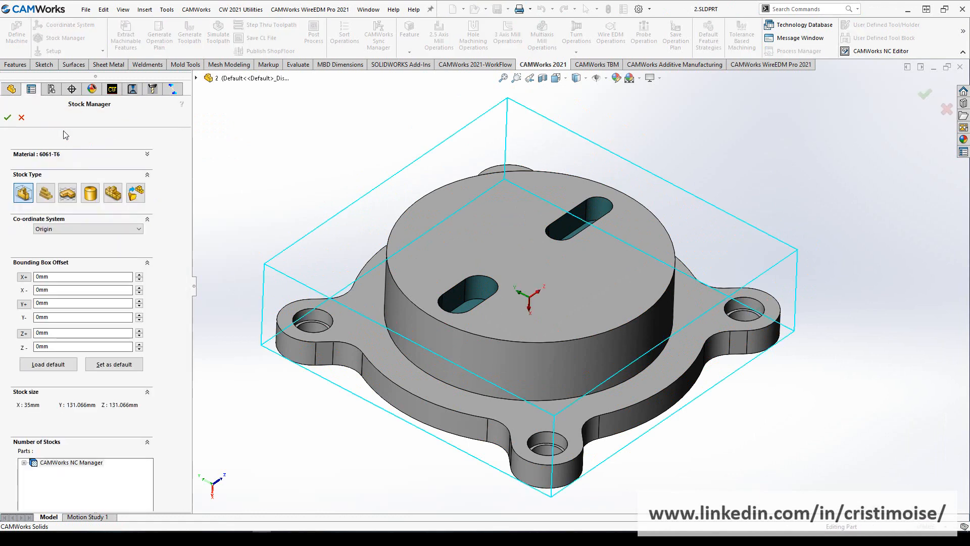
left_click(90, 192)
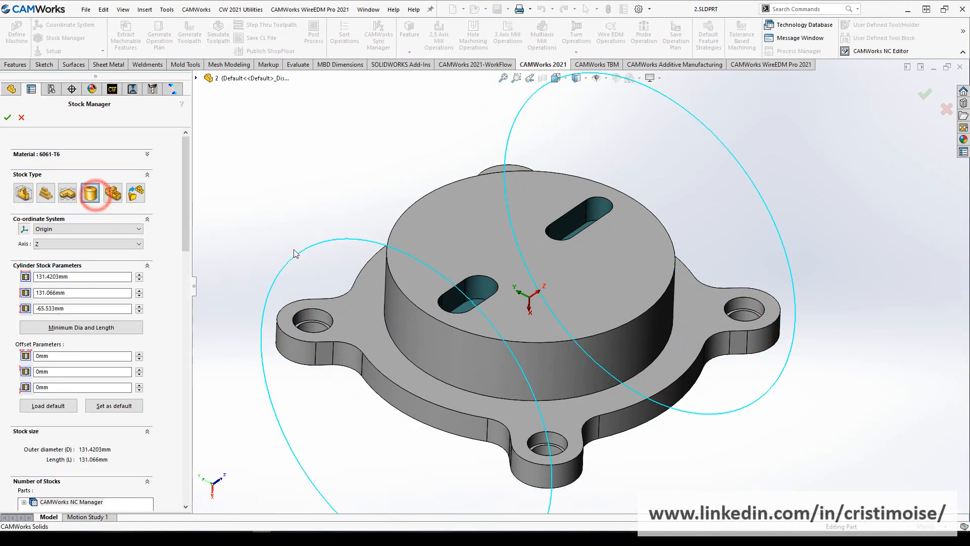
scroll(621, 367, "up", 2)
middle_click_drag(621, 366, 595, 368)
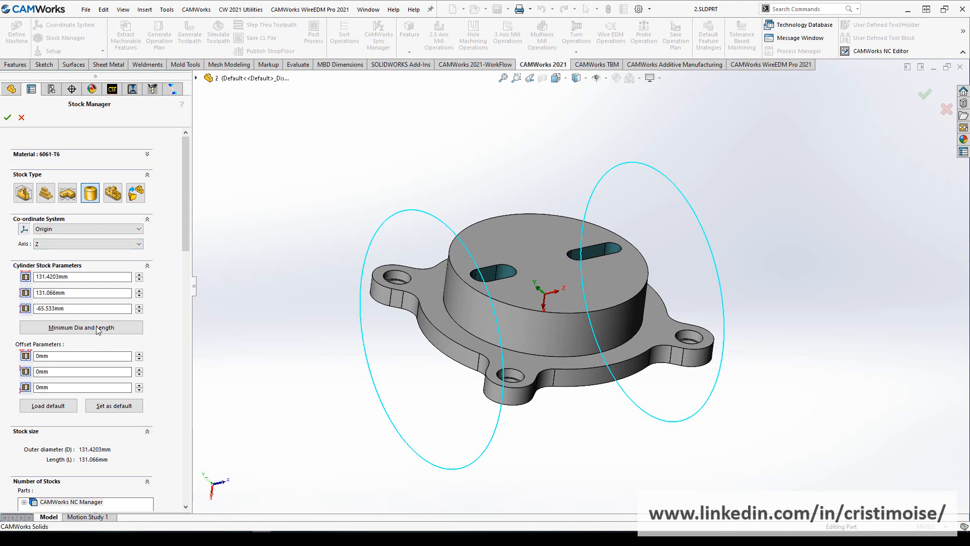
Try the Y axis for the cylindrical stock, and set its axis to X
left_click(47, 244)
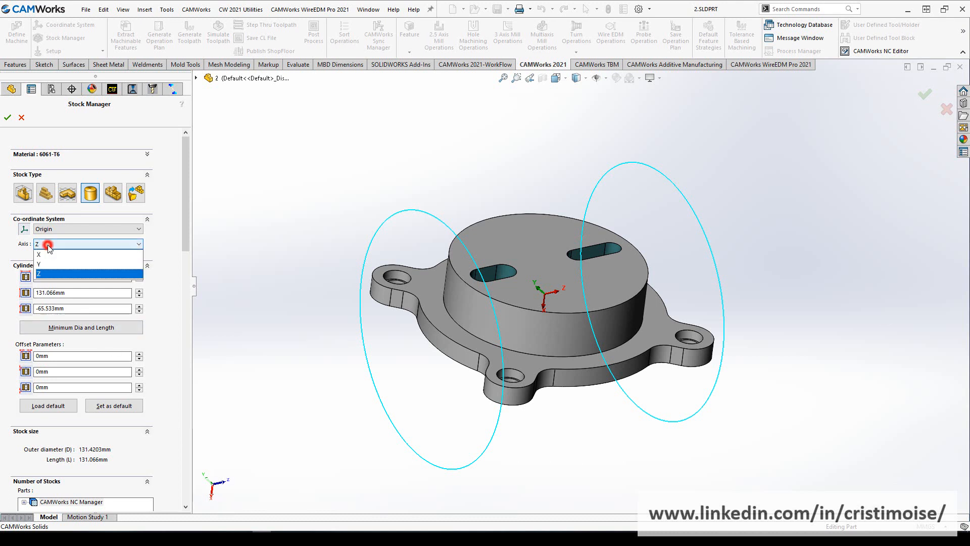
left_click(42, 264)
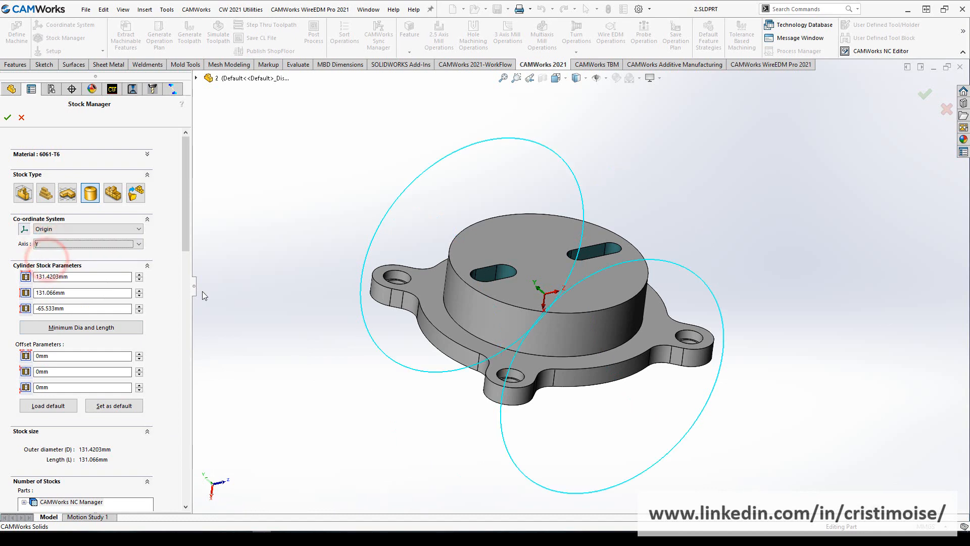
left_click(59, 244)
left_click(53, 255)
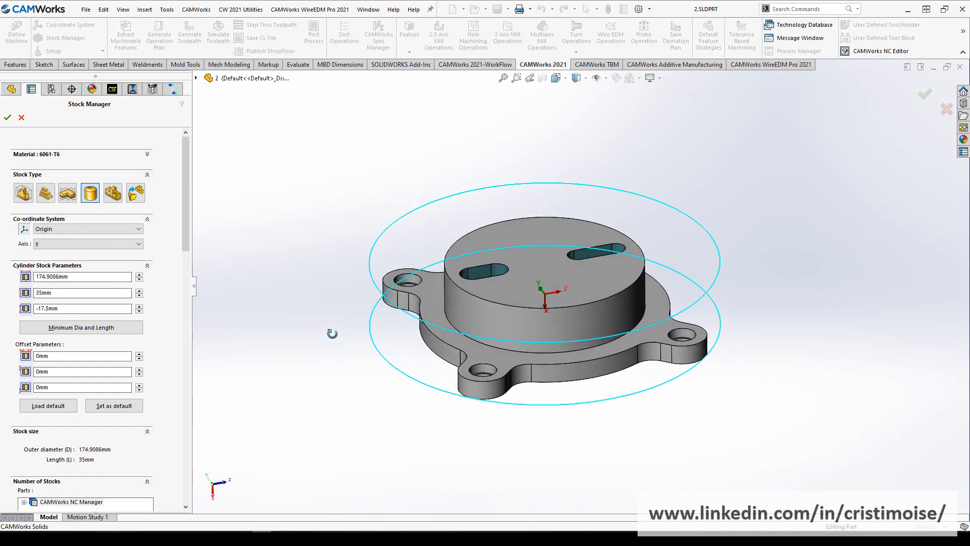
Try a 20 mm diameter offset and a 10 mm length offset, and reset the cylinder to its minimum diameter and length
left_click(77, 276)
left_click(69, 293)
left_click(75, 308)
left_click(139, 277)
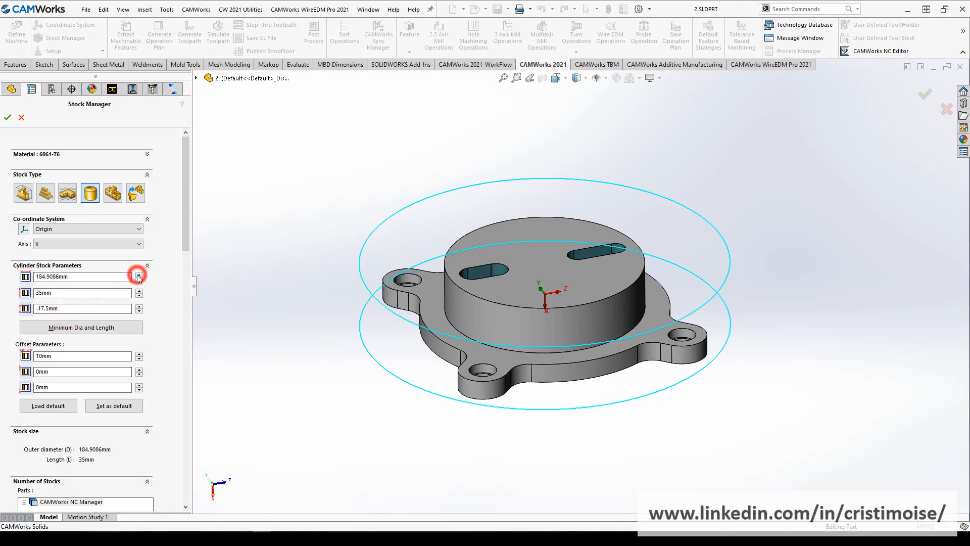
left_click(139, 290)
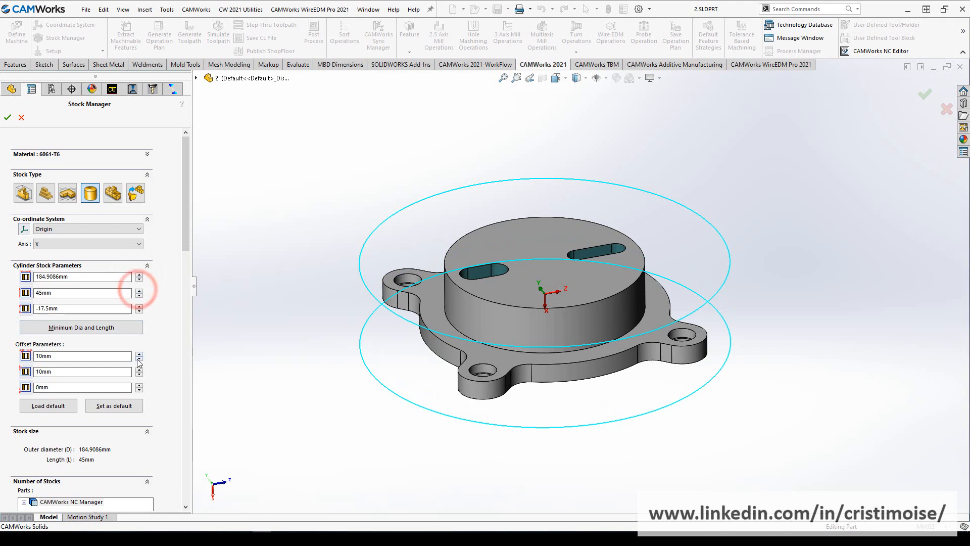
left_click(138, 354)
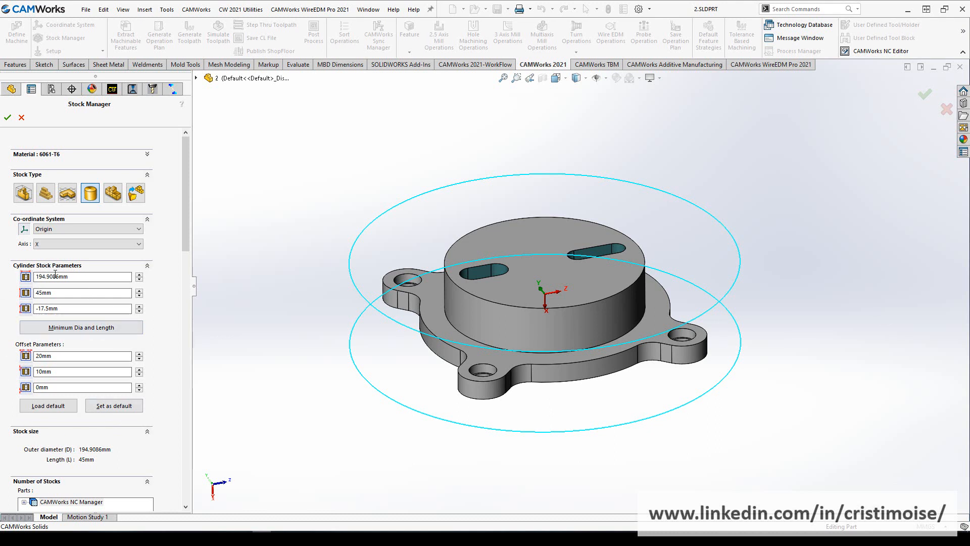
left_click(70, 329)
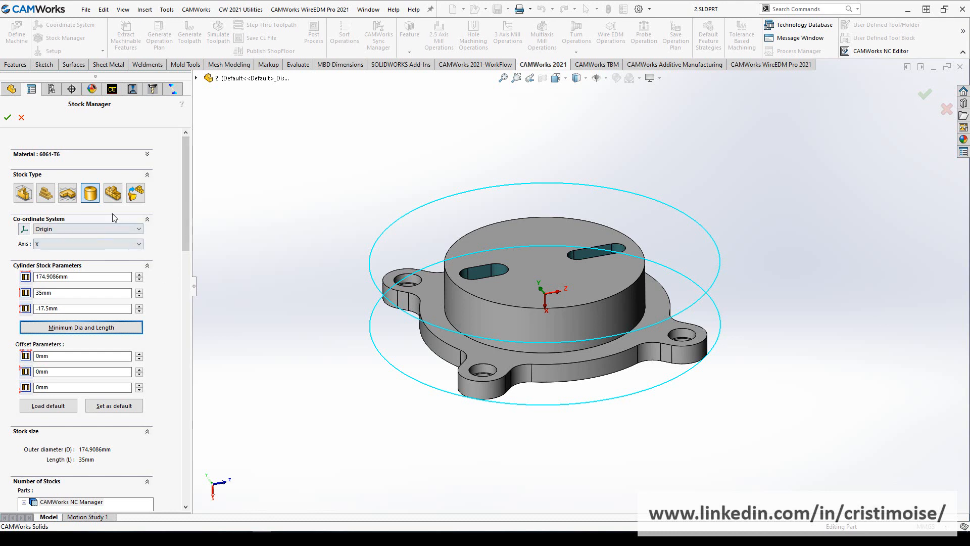
Try the rectangular bar stock type with the predefined 500 x 300 x 100 size
left_click(46, 194)
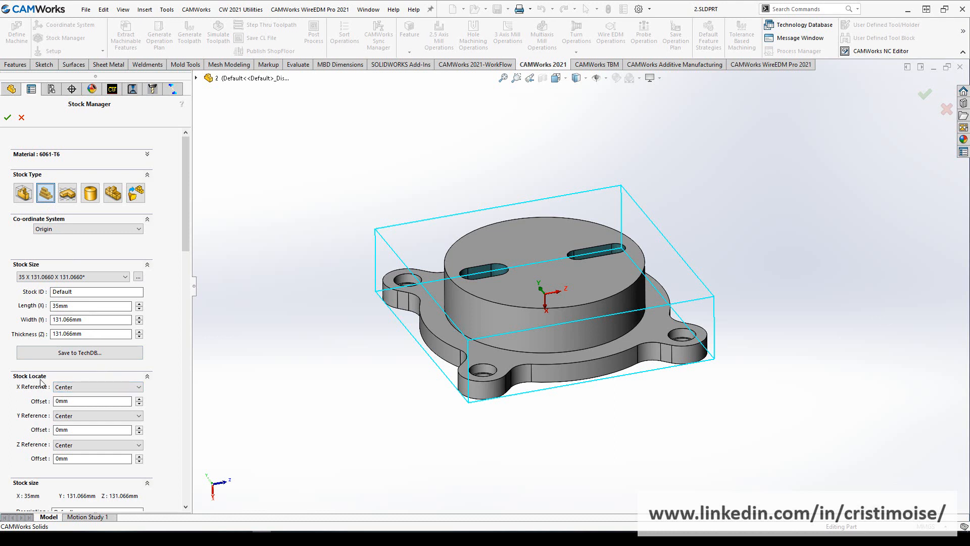
left_click(72, 387)
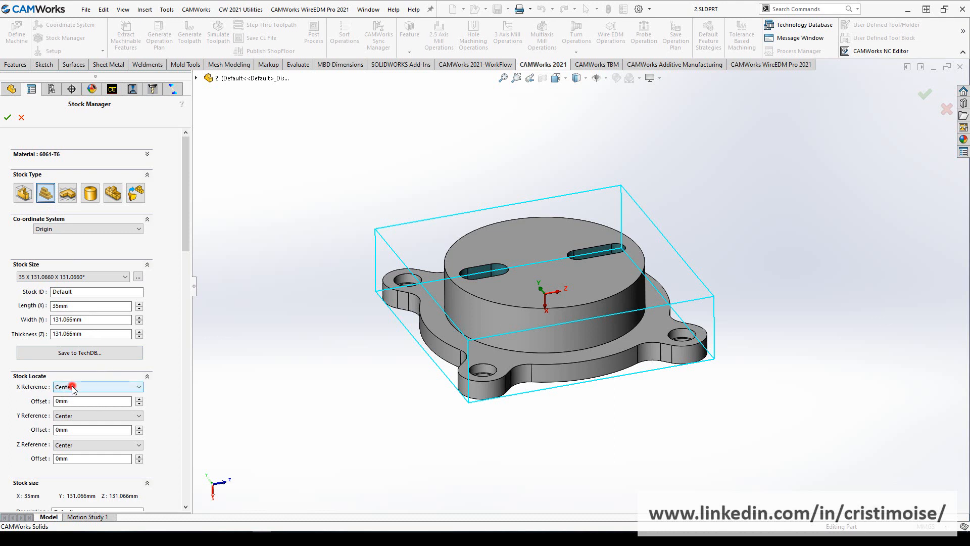
left_click(72, 387)
left_click(79, 404)
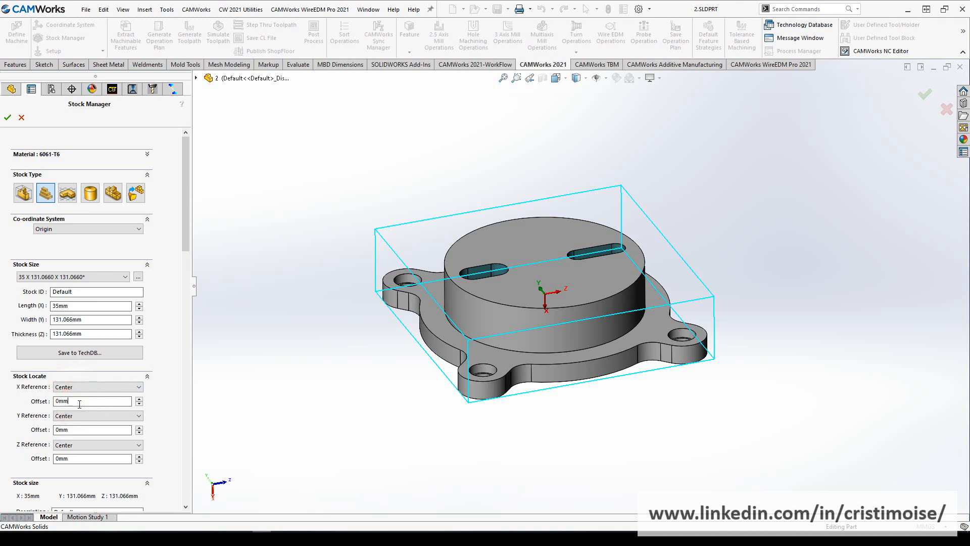
left_click(108, 277)
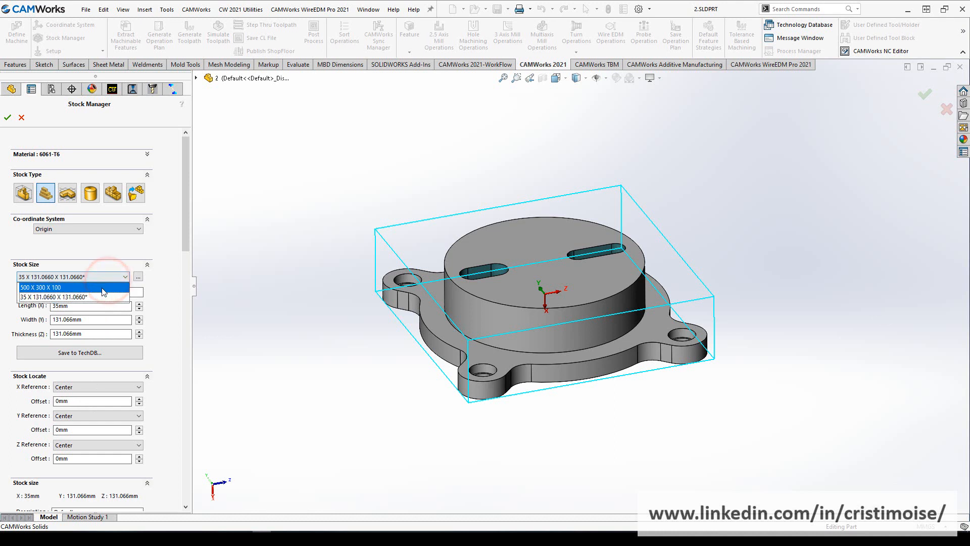
left_click(103, 289)
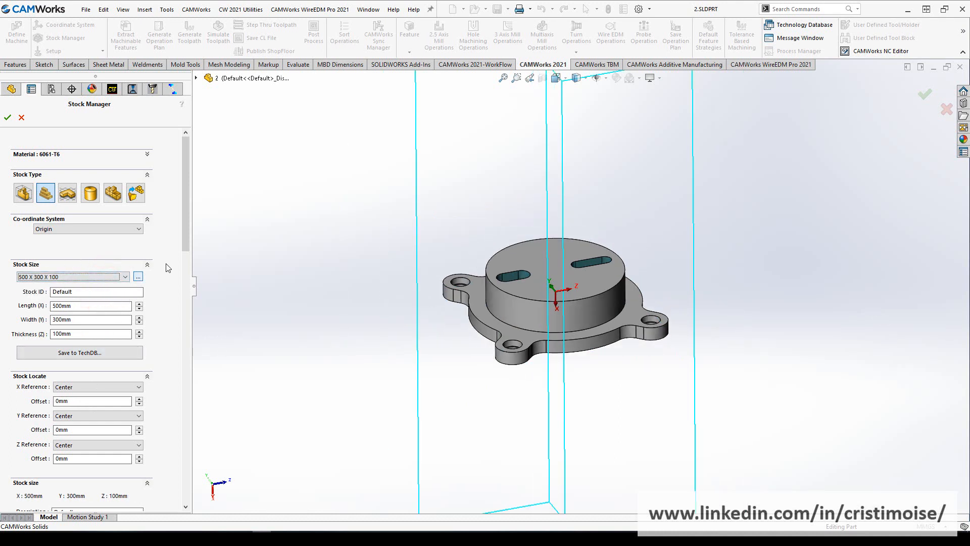
mouse_move(185, 244)
left_mouse_down()
mouse_move(185, 282)
mouse_move(185, 253)
left_mouse_up()
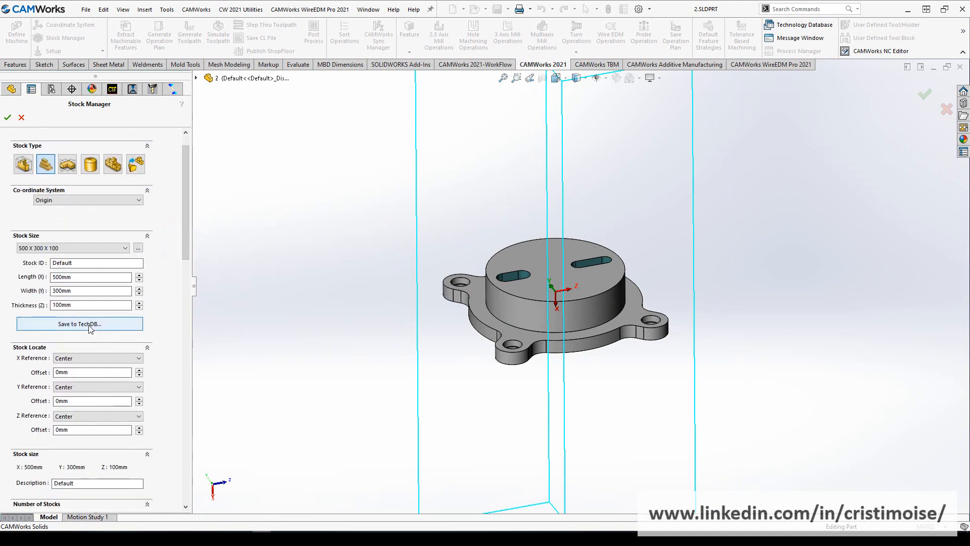
left_click(92, 250)
left_click(92, 251)
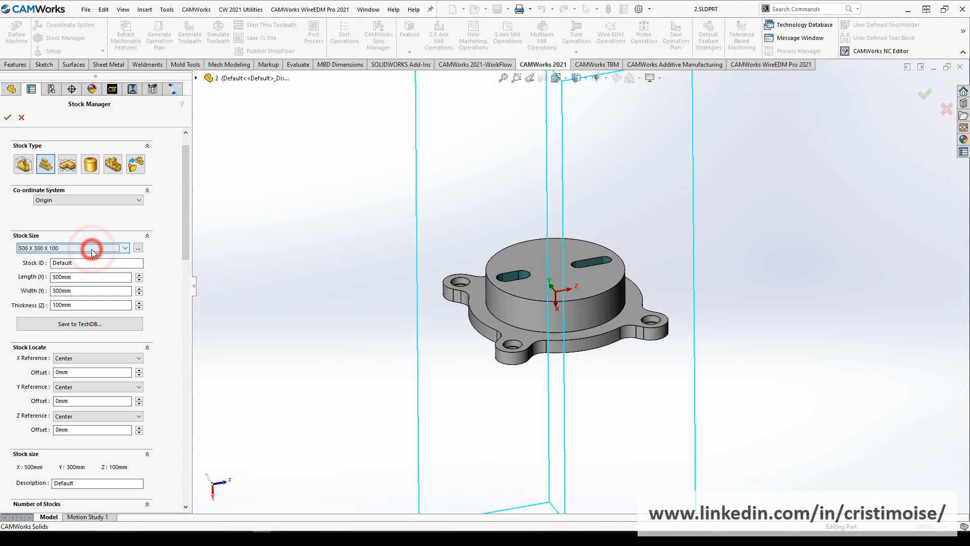
Return to the cylindrical stock type, accept the stock definition and rebuild the affected CAMWorks items
left_click(93, 166)
scroll(559, 303, "down", 2)
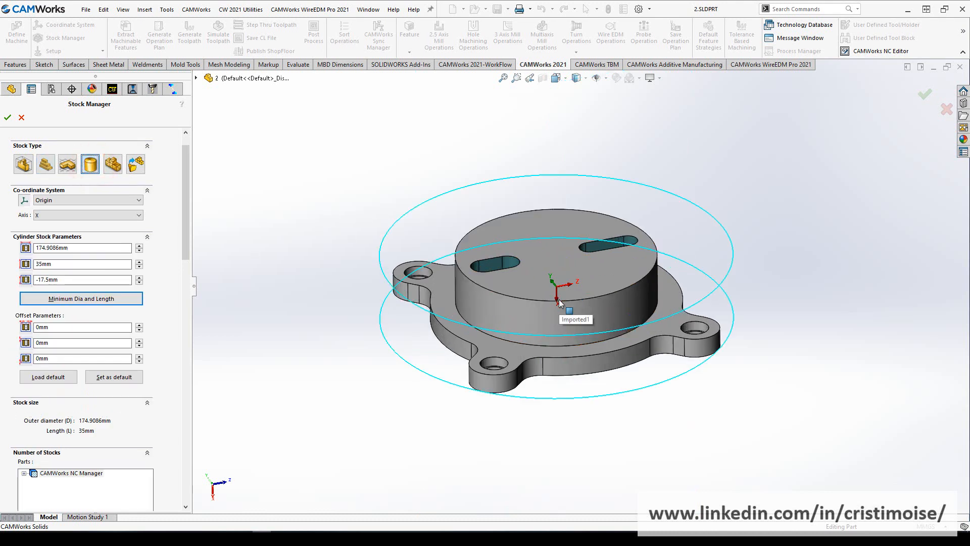
left_click(8, 117)
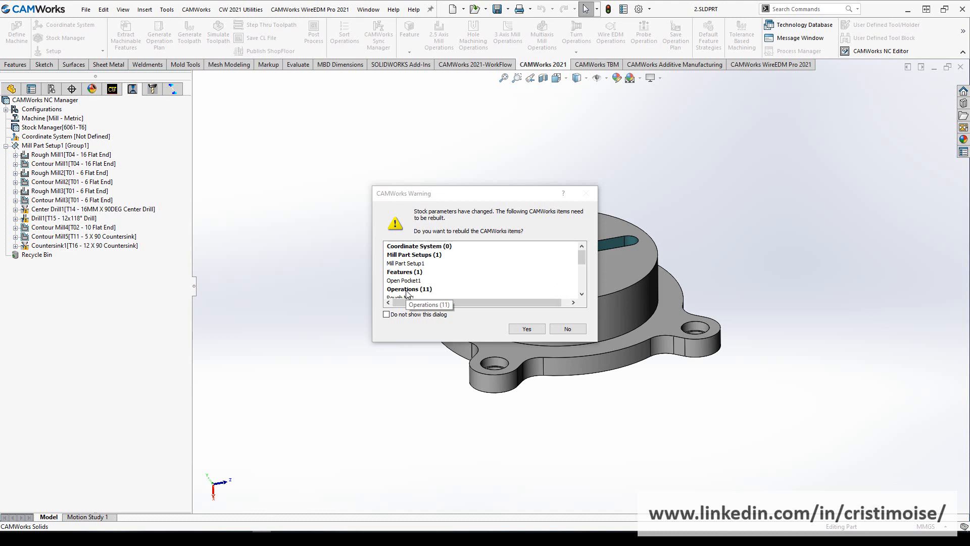
left_click(533, 328)
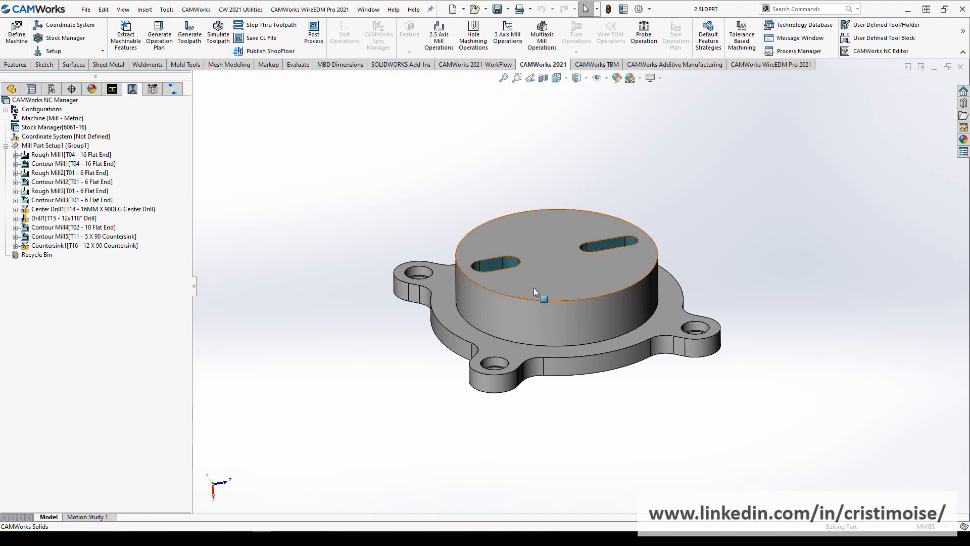
Show the machinable feature tree and highlight Counterbore Hole Group1 on the model
scroll(534, 287, "down", 2)
left_click(114, 90)
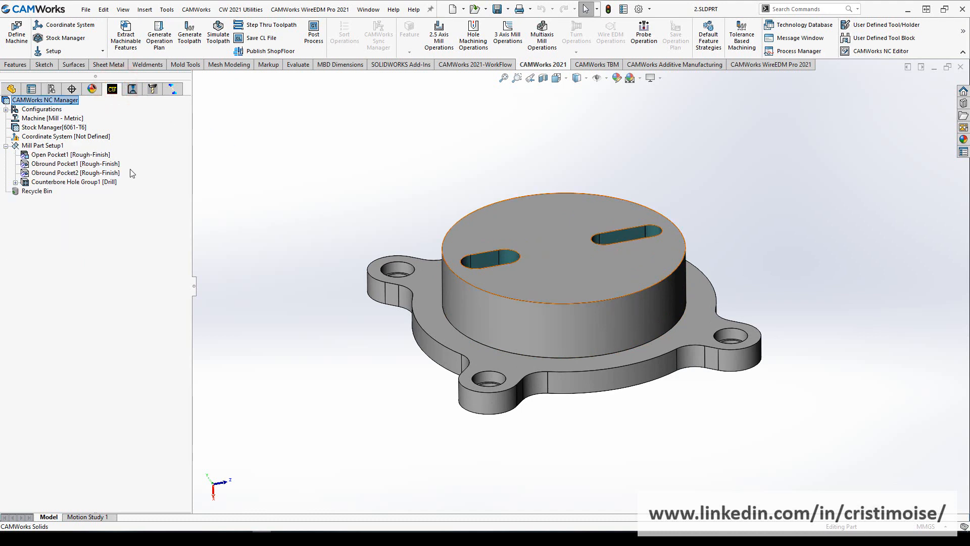
left_click(95, 182)
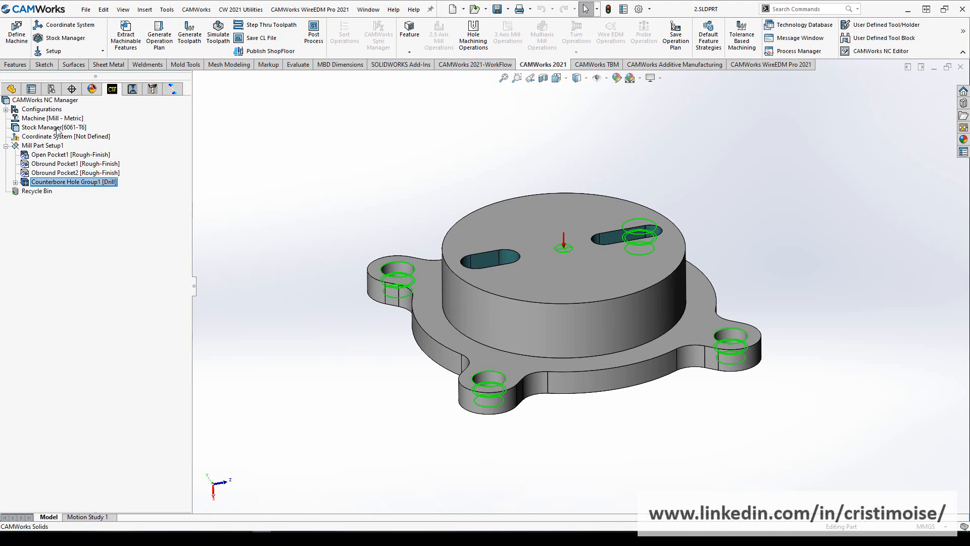
Turn off counterbore hole recognition in the mill feature options and extract the machinable features again, accepting the feature association
right_click(74, 103)
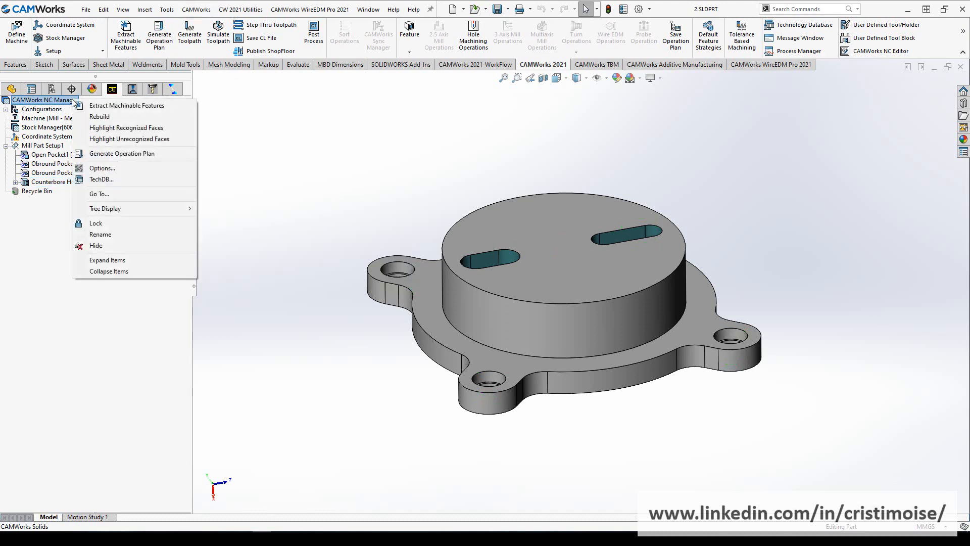
left_click(107, 169)
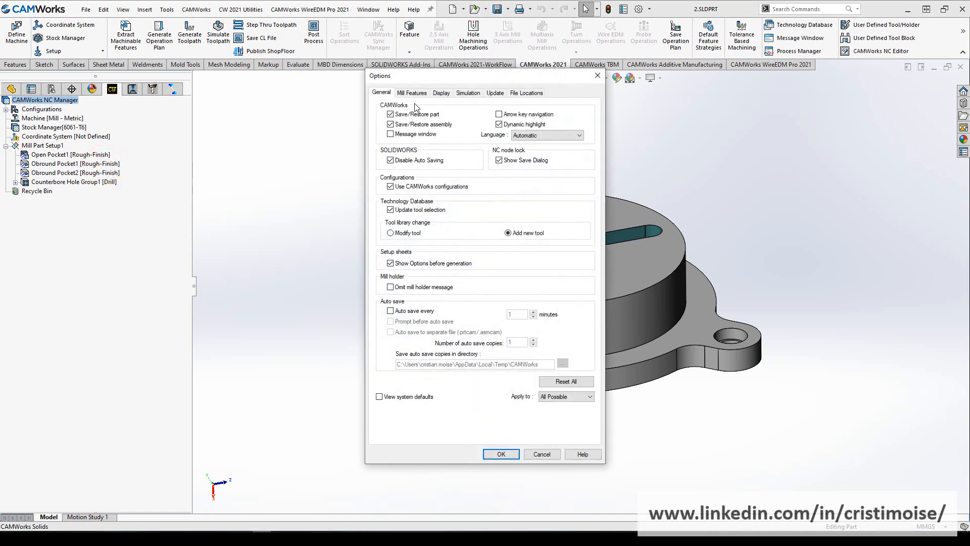
left_click(414, 94)
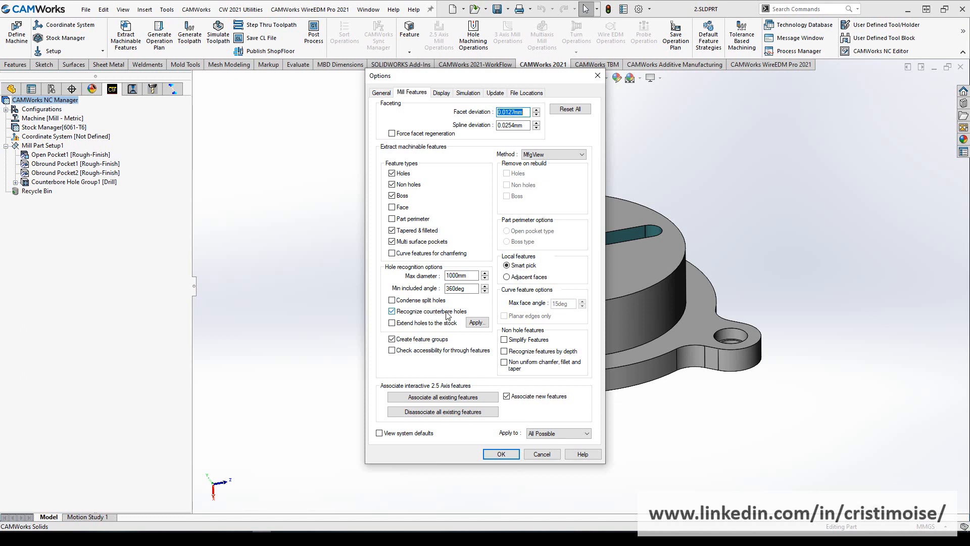
left_click(392, 311)
left_click(495, 454)
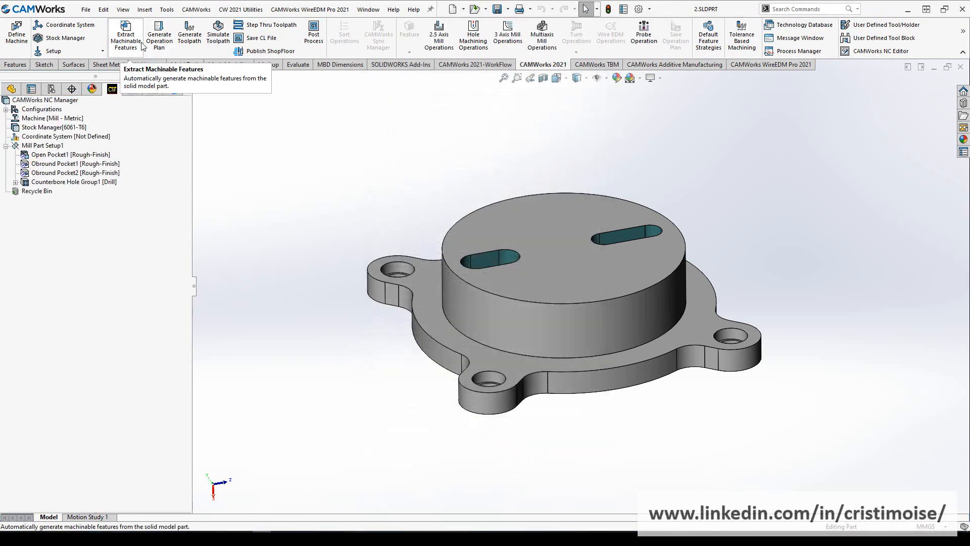
left_click(126, 38)
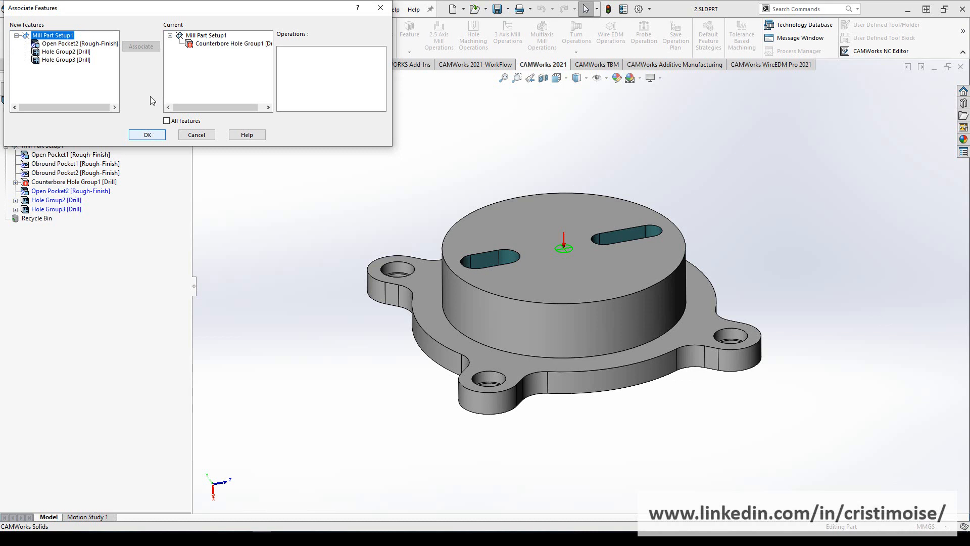
left_click(148, 135)
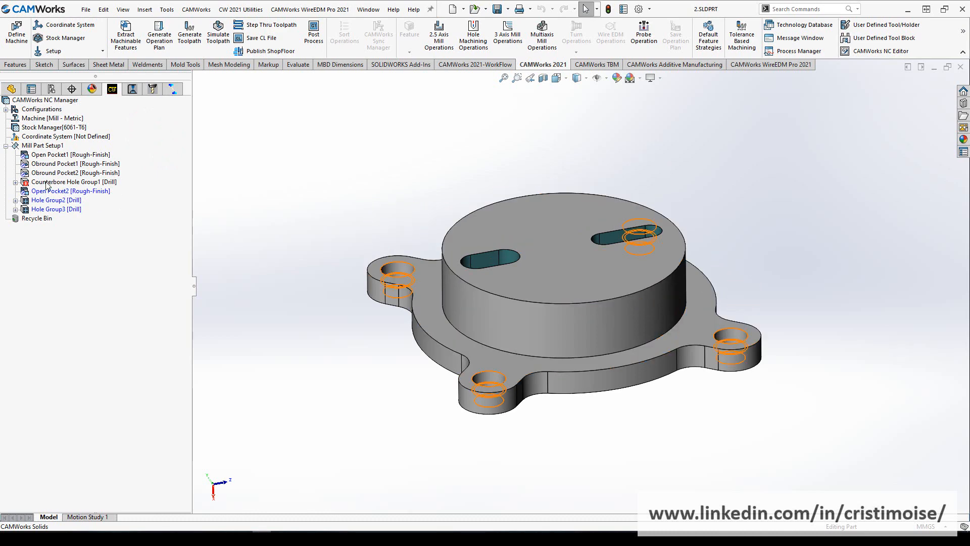
Examine which hole portions Hole Group2 and Hole Group3 cover at a corner lug
left_click(59, 200)
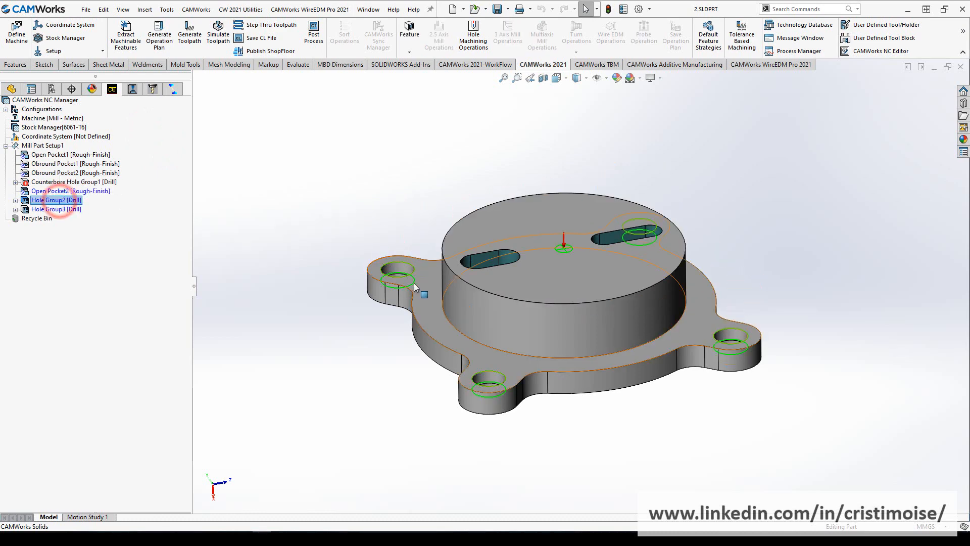
scroll(414, 283, "down", 6)
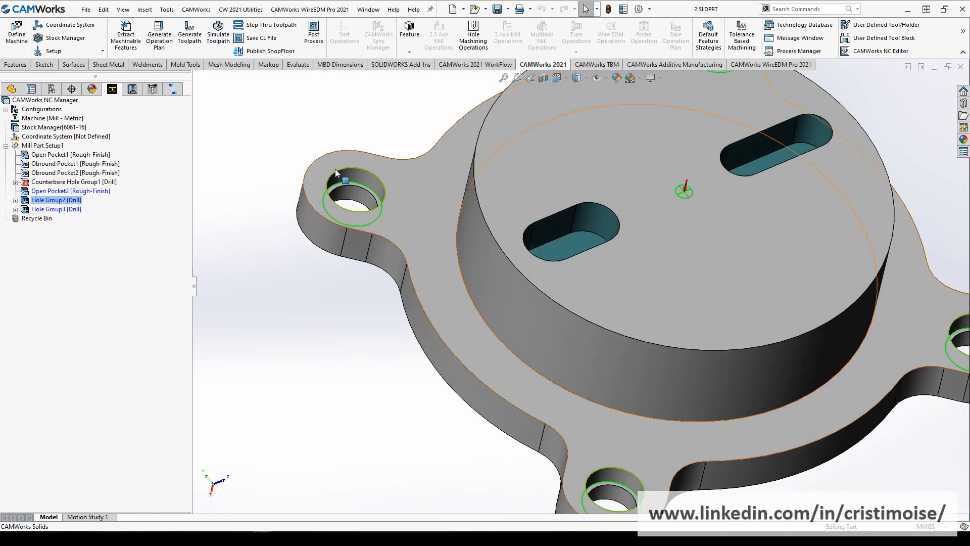
scroll(444, 201, "down", 2)
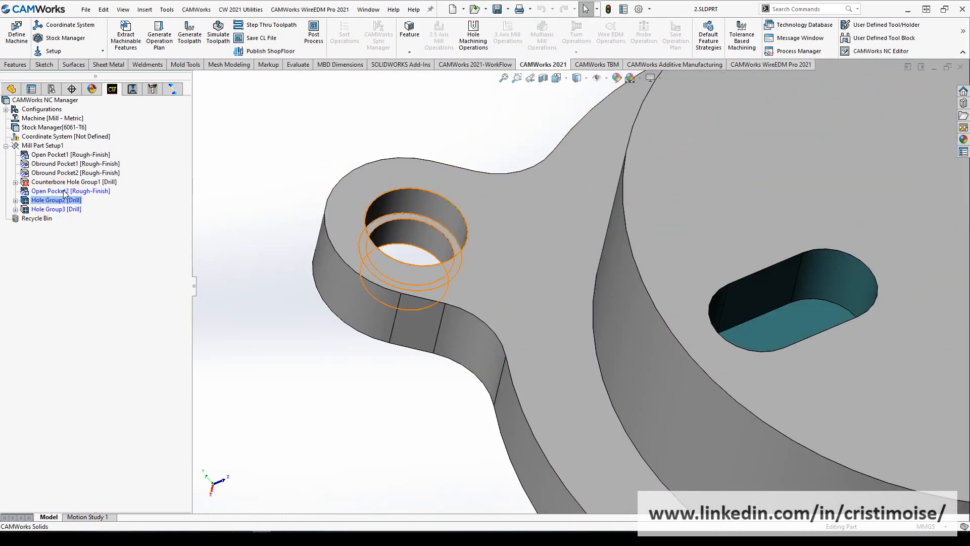
left_click(66, 208)
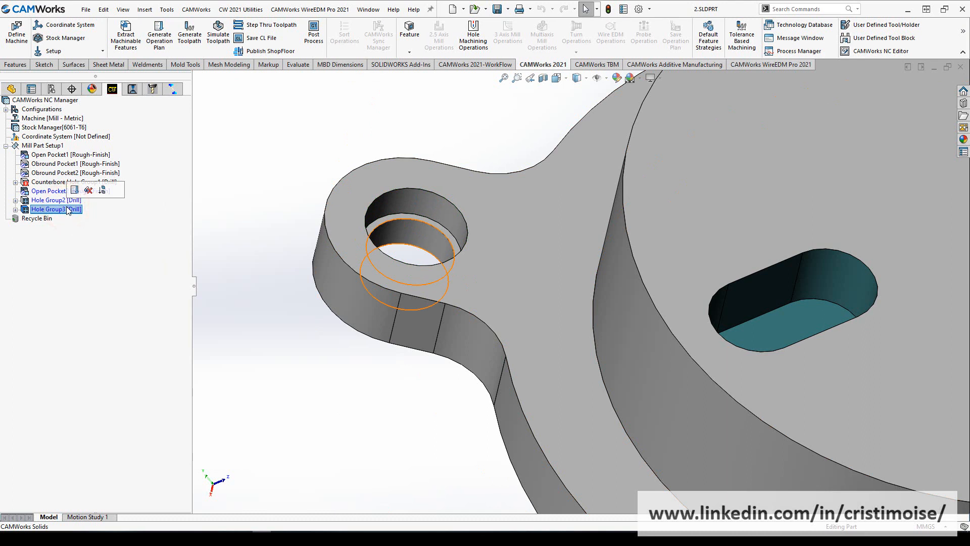
Generate the operation plan for Hole Group3
scroll(390, 233, "up", 4)
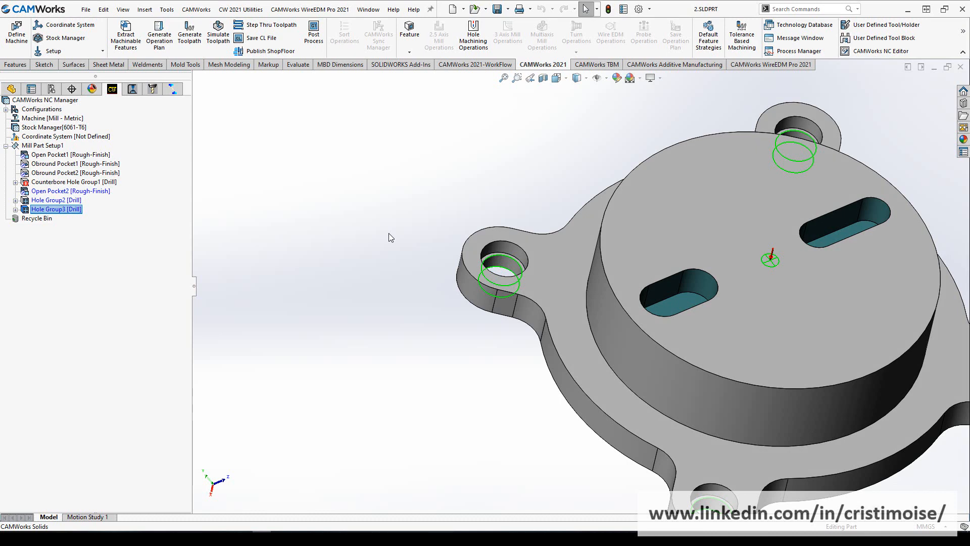
key("f")
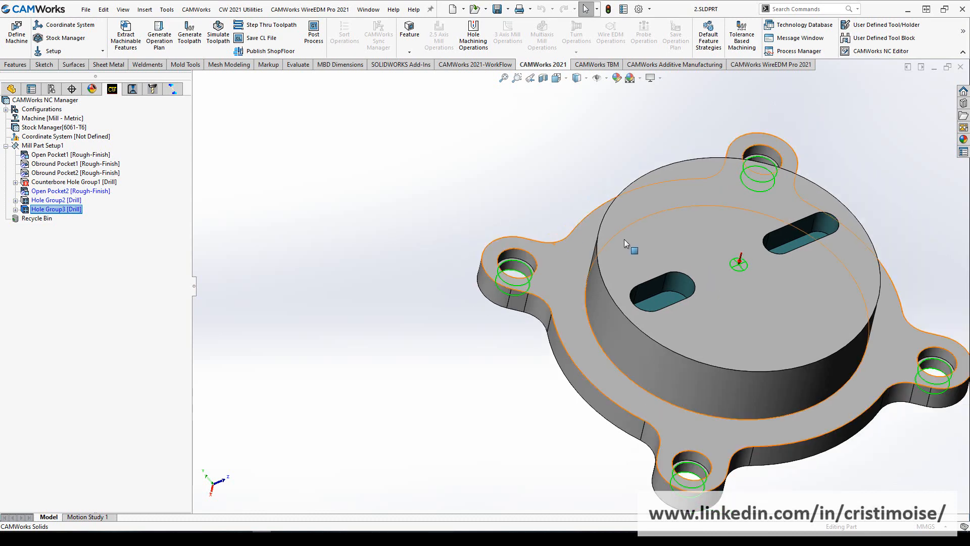
right_click(70, 212)
left_click(97, 265)
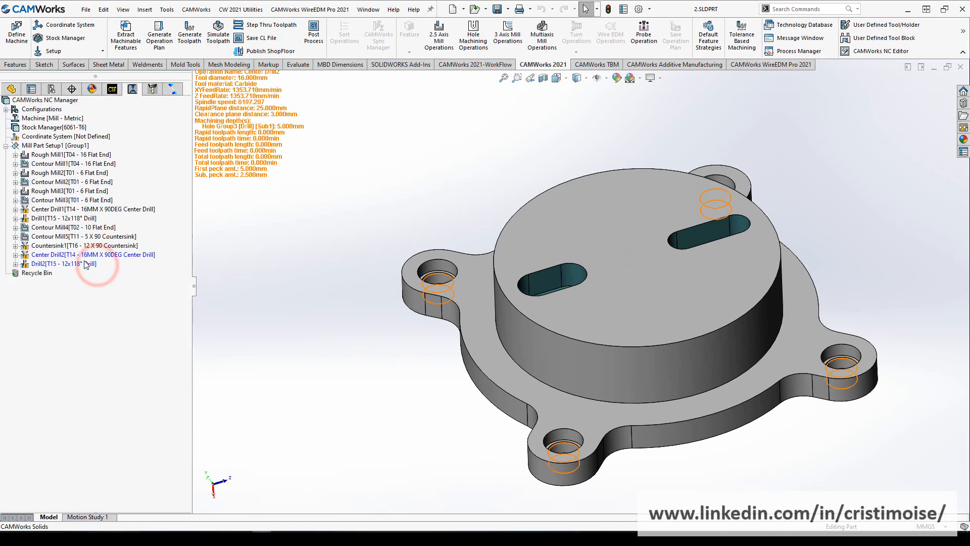
Generate the toolpath for the Drill2 operation
right_click(80, 264)
right_click(80, 266)
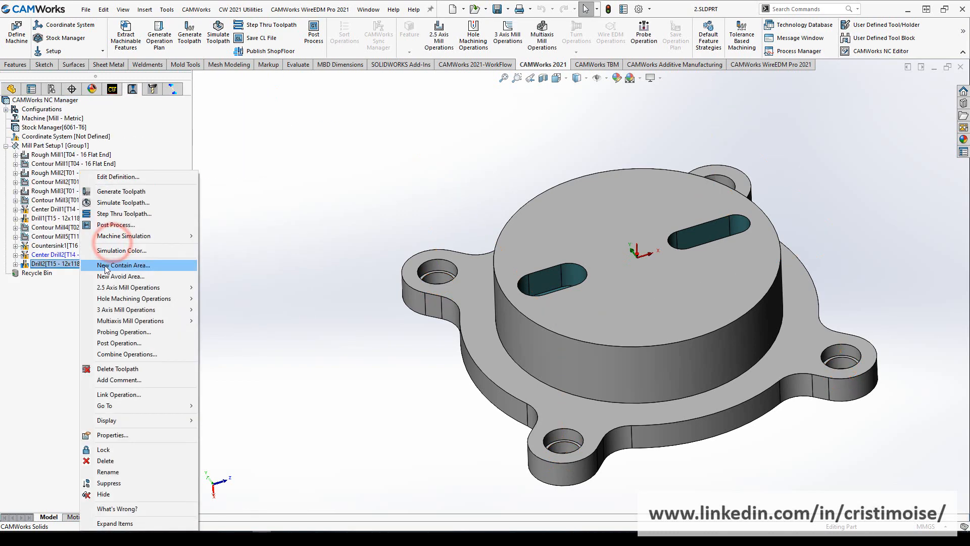
left_click(122, 191)
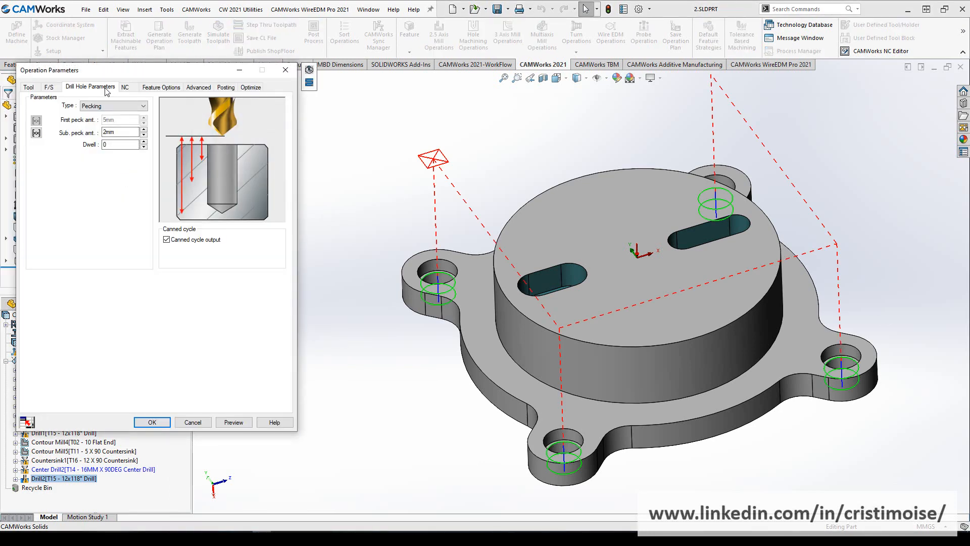
Try basing Drill2's subsequent peck amount on a percentage of the flute length in its pecking parameters
left_click(36, 133)
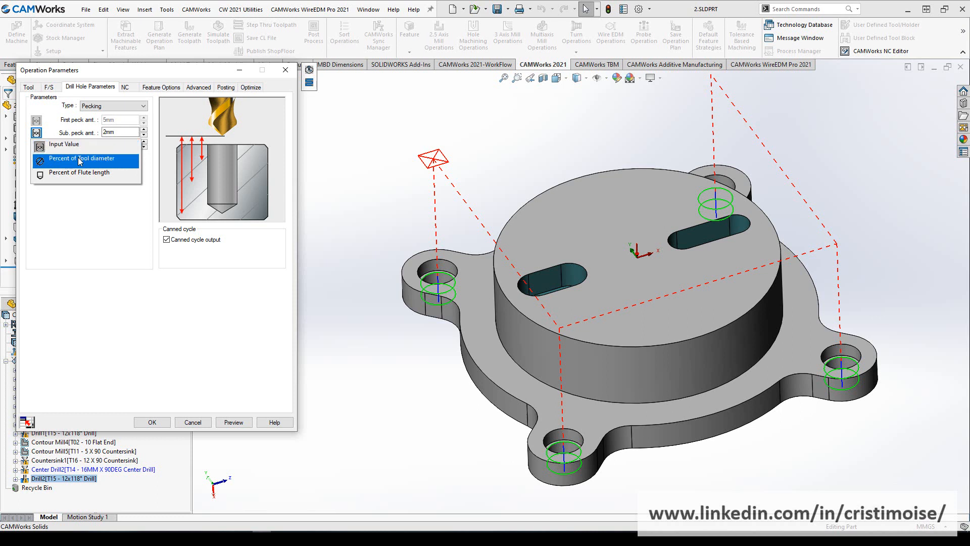
left_click(99, 177)
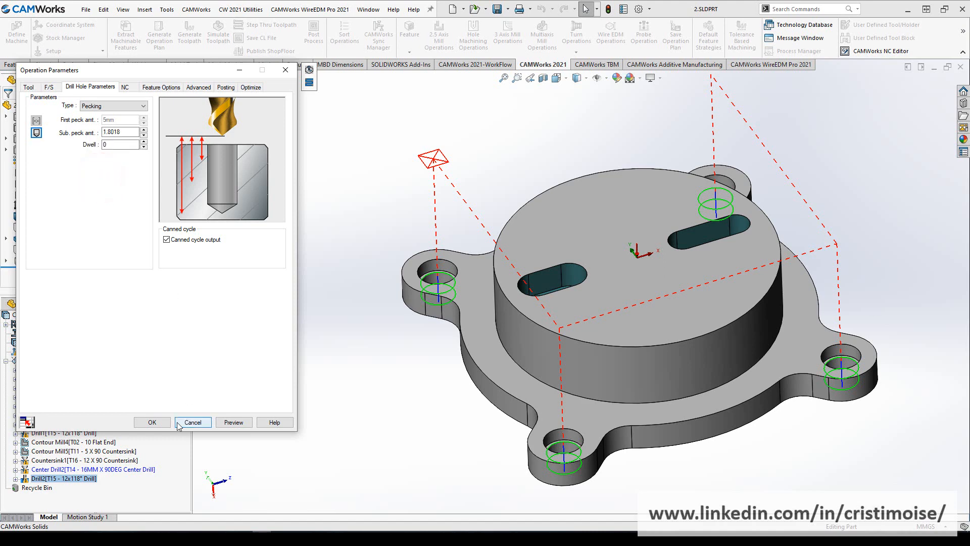
left_click(152, 422)
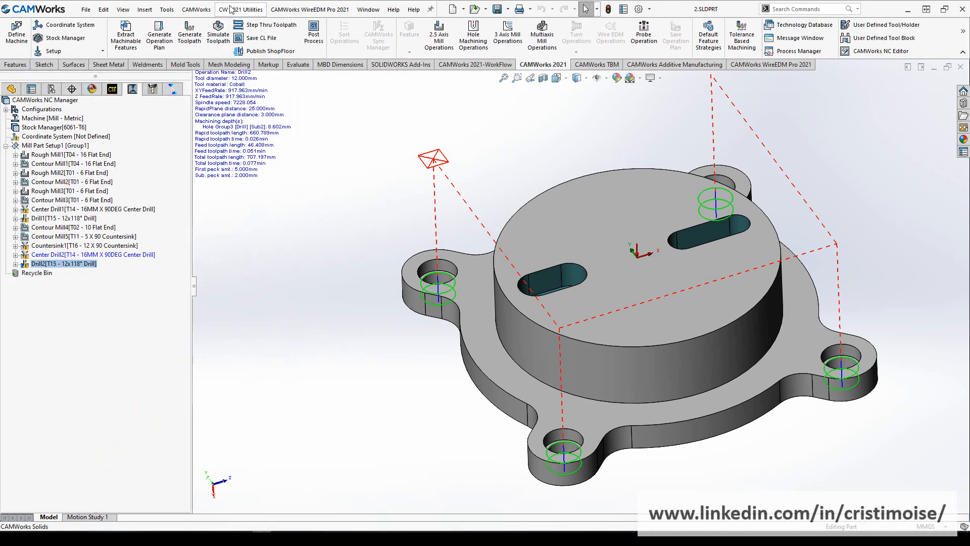
Open the Technology Database and view its general settings, including the post processor path
left_click(230, 9)
mouse_move(205, 10)
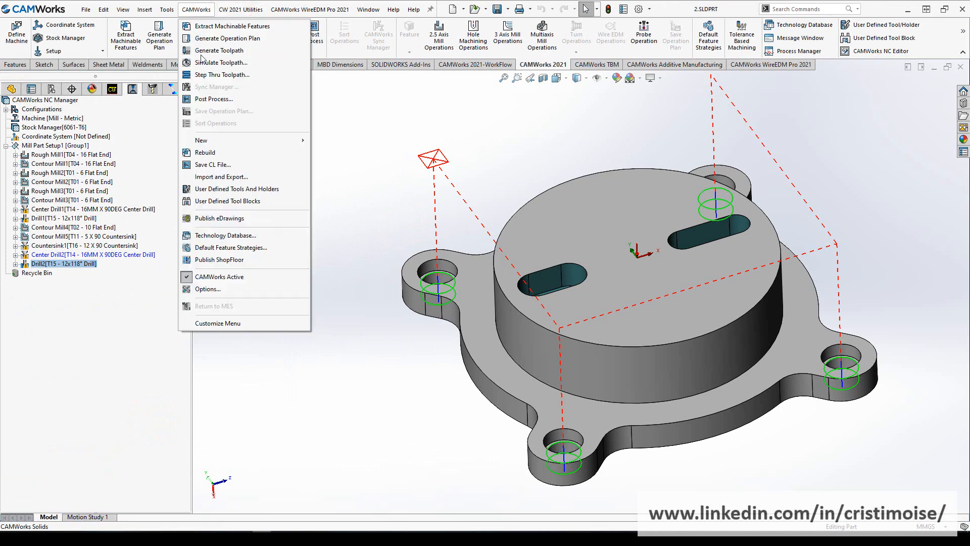
left_click(220, 236)
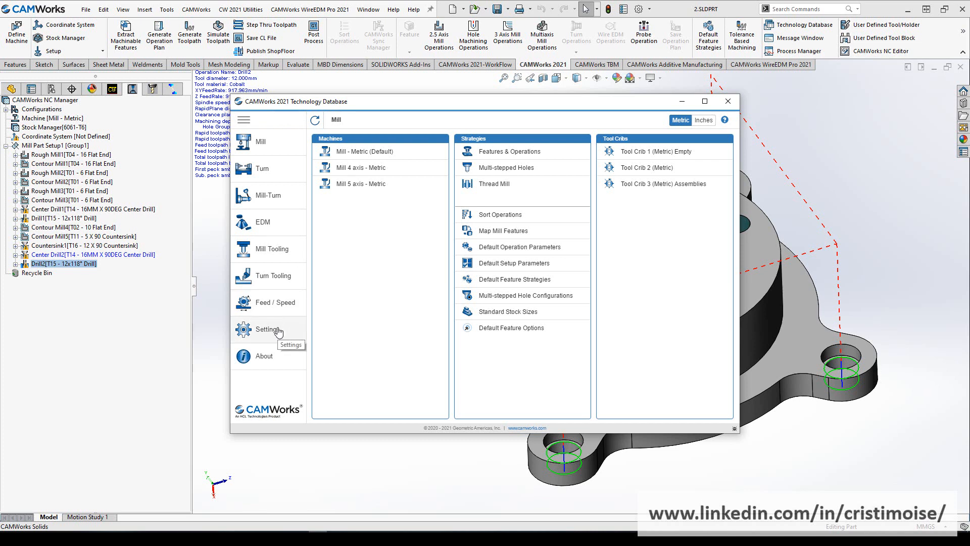
left_click(279, 332)
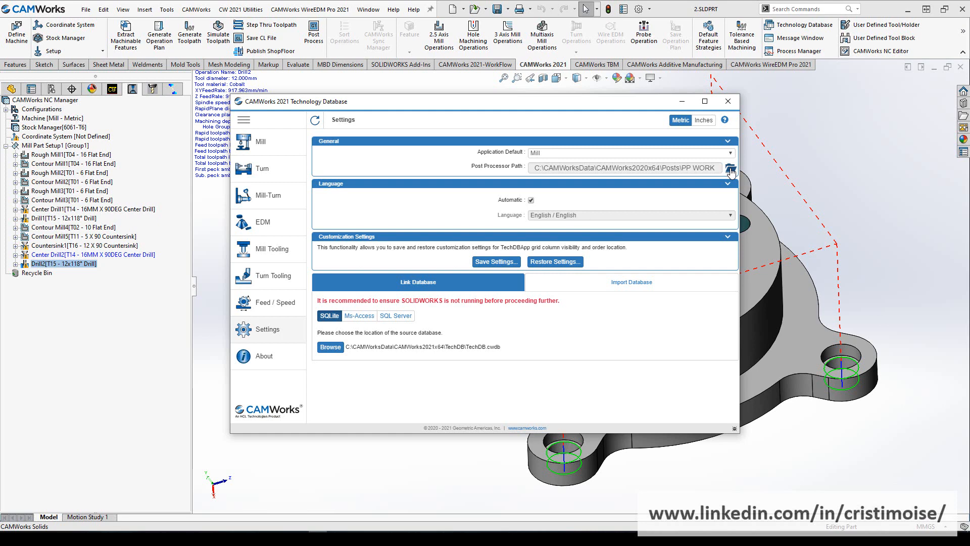
View the flat end mill cutters under Mill Tooling and show the table's options
left_click(285, 249)
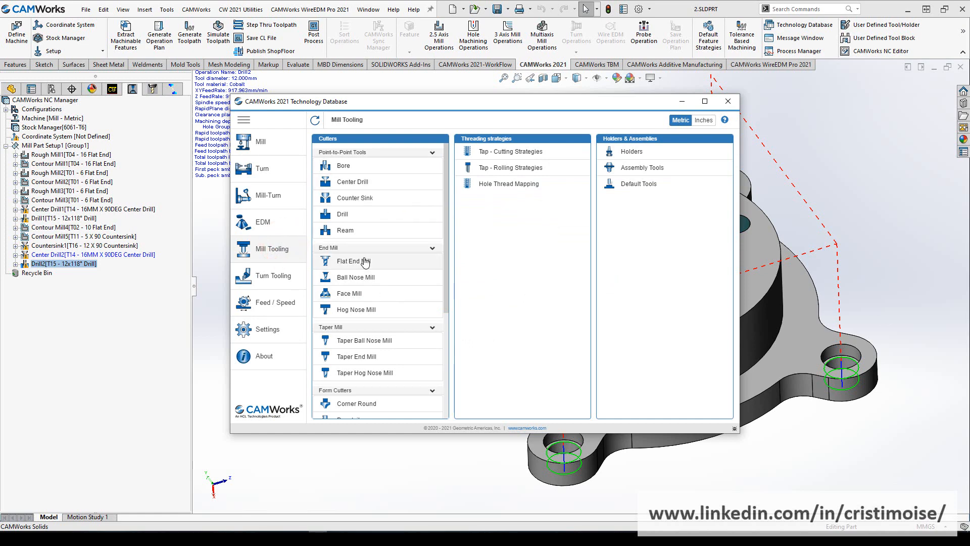
left_click(364, 258)
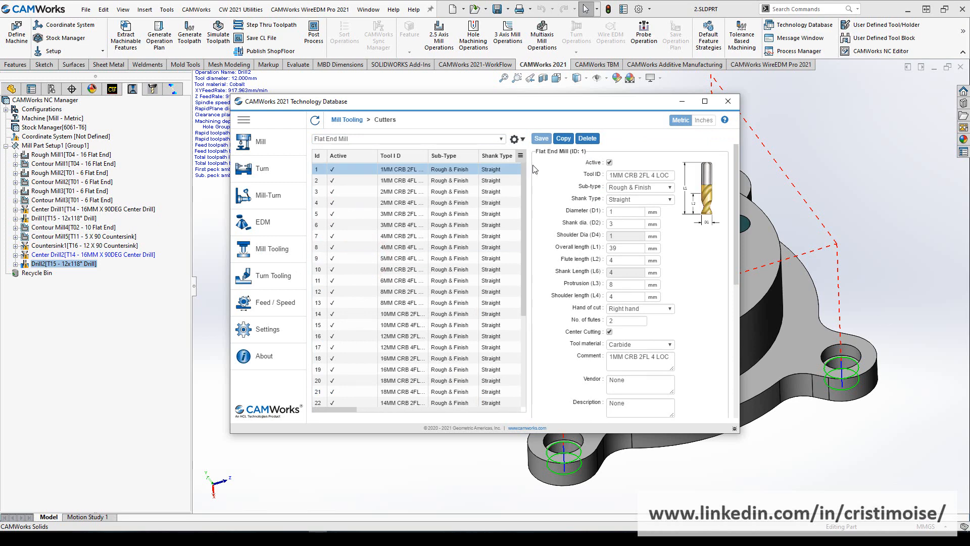
left_click(522, 142)
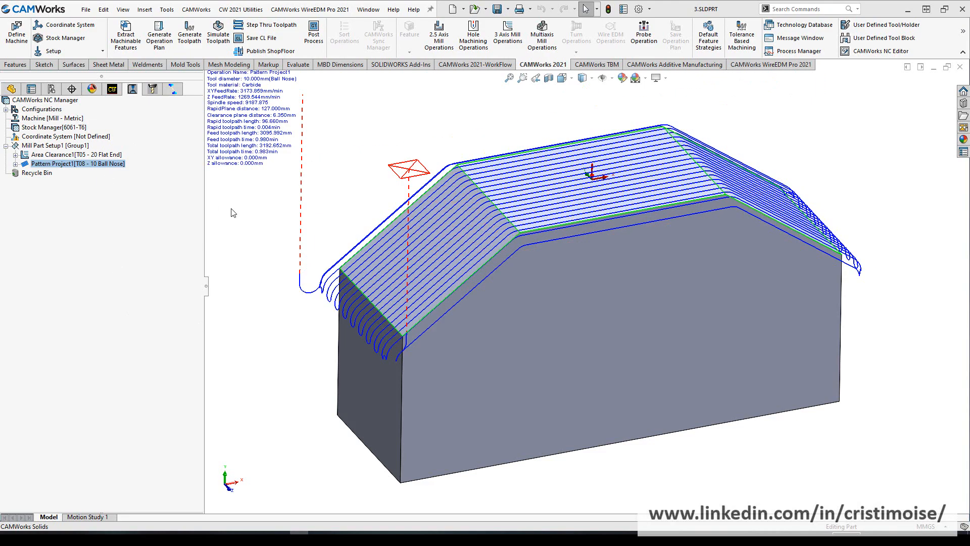
Open the Pattern Project1 operation's parameters and review the available pattern types
right_click(78, 165)
left_click(89, 170)
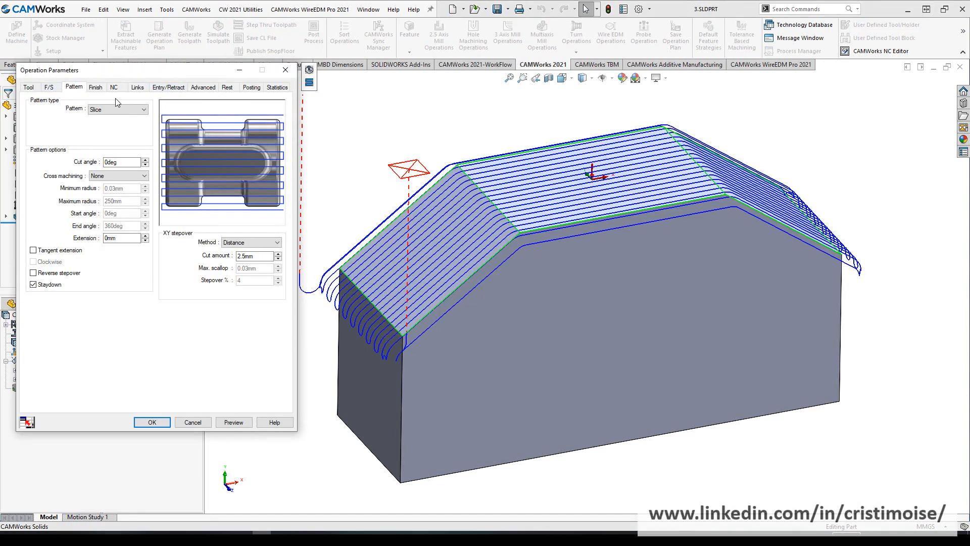
left_click(116, 111)
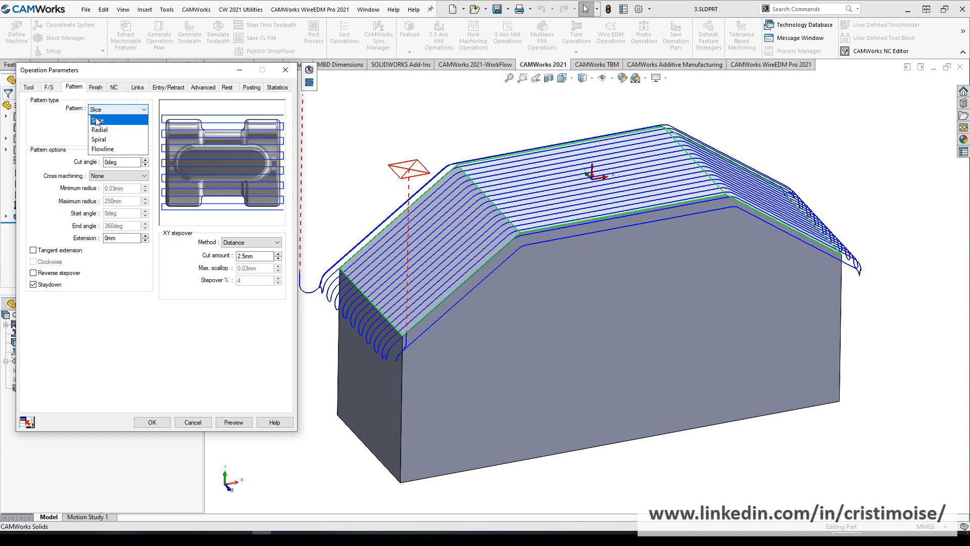
left_click(50, 130)
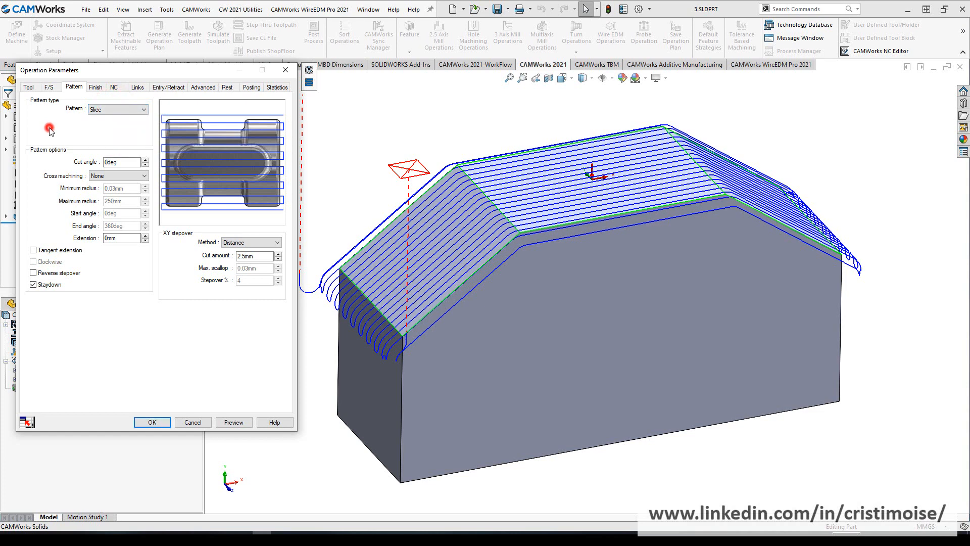
Turn off Waterfall ends in Pattern Project1's finish settings, preview the toolpath, and inspect the passes at the lower sloped edge
left_click(94, 87)
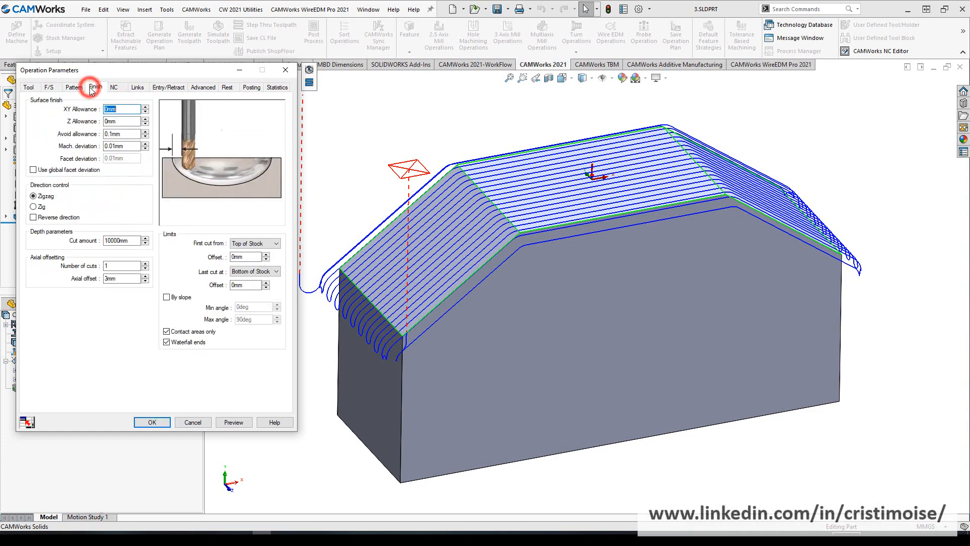
left_click(167, 342)
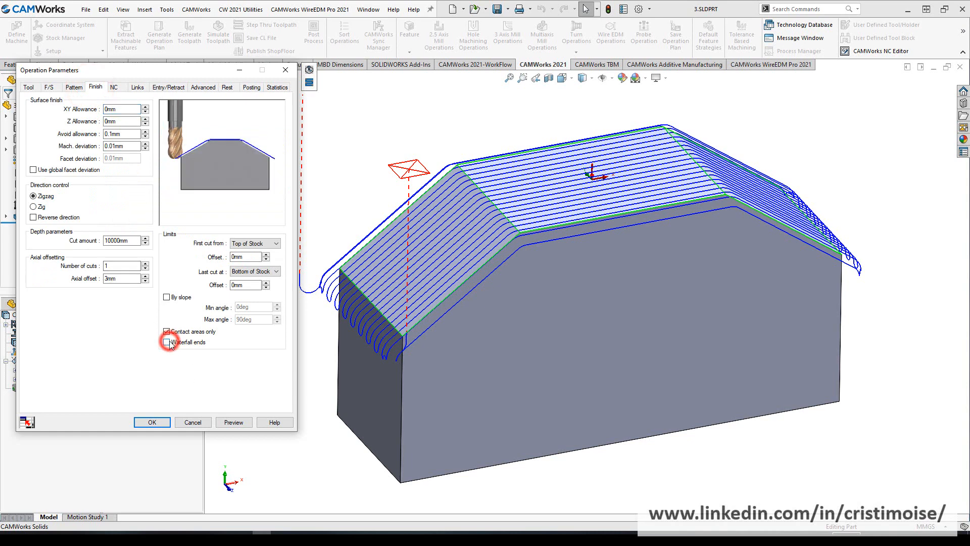
left_click(240, 422)
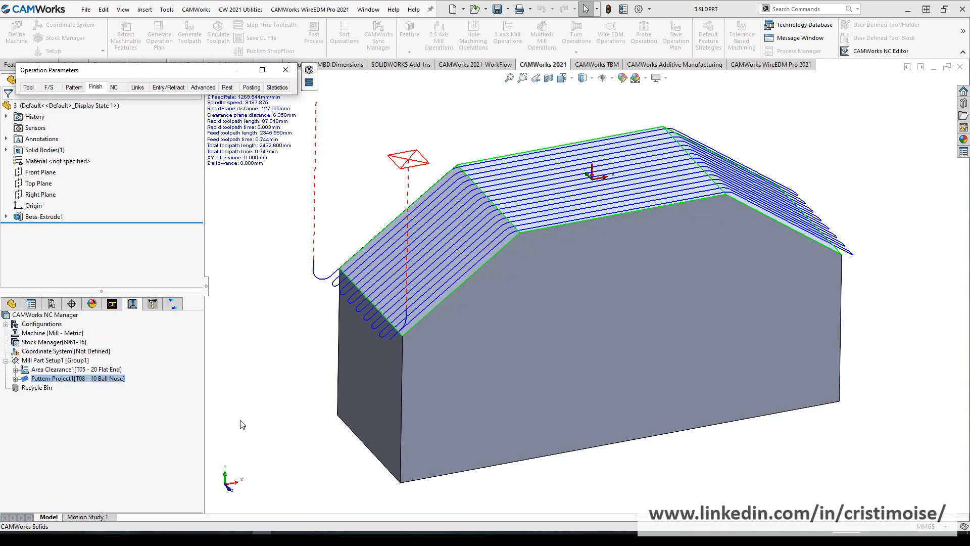
scroll(380, 305, "down", 5)
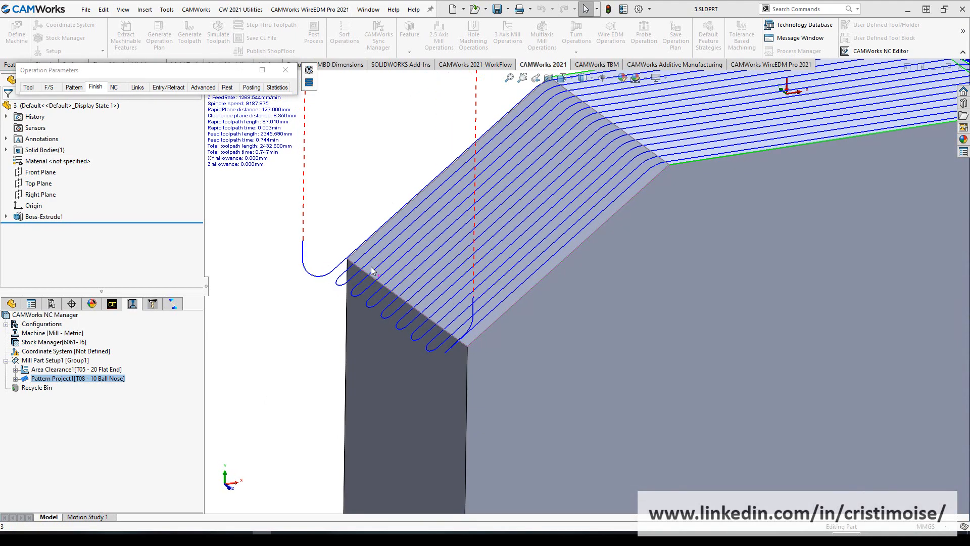
scroll(583, 287, "up", 3)
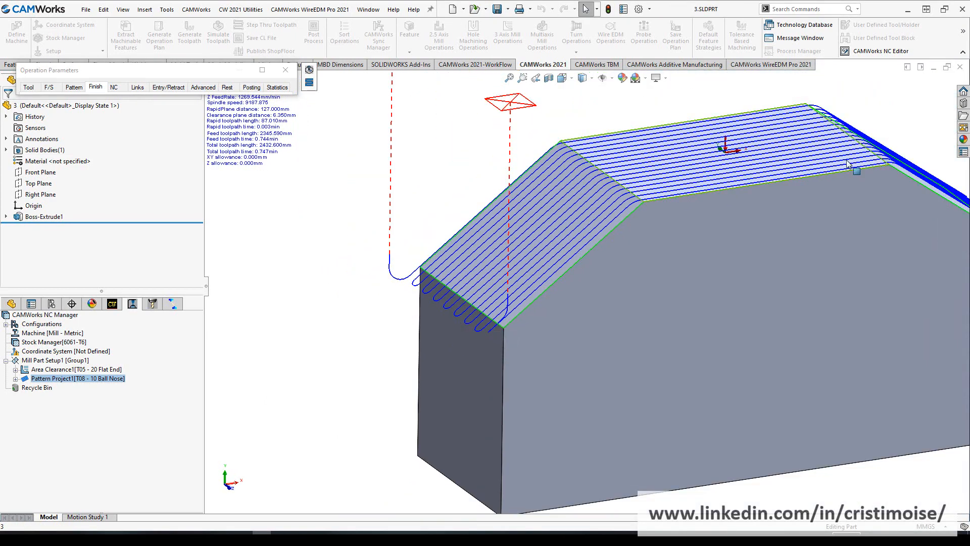
scroll(438, 272, "down", 5)
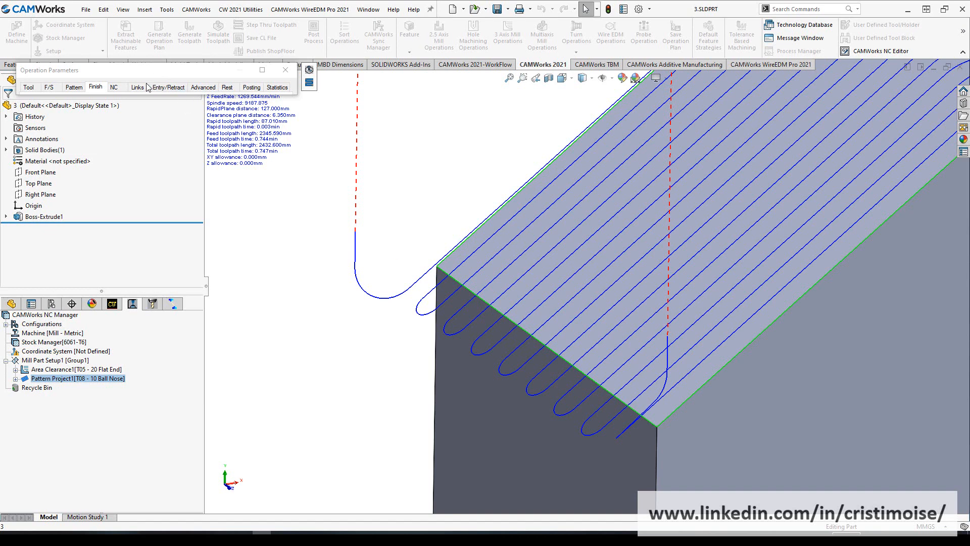
Turn on Waterfall ends in Pattern Project1's finish settings, preview the toolpath, and inspect how the passes roll over the edges
left_click(113, 88)
left_click(95, 88)
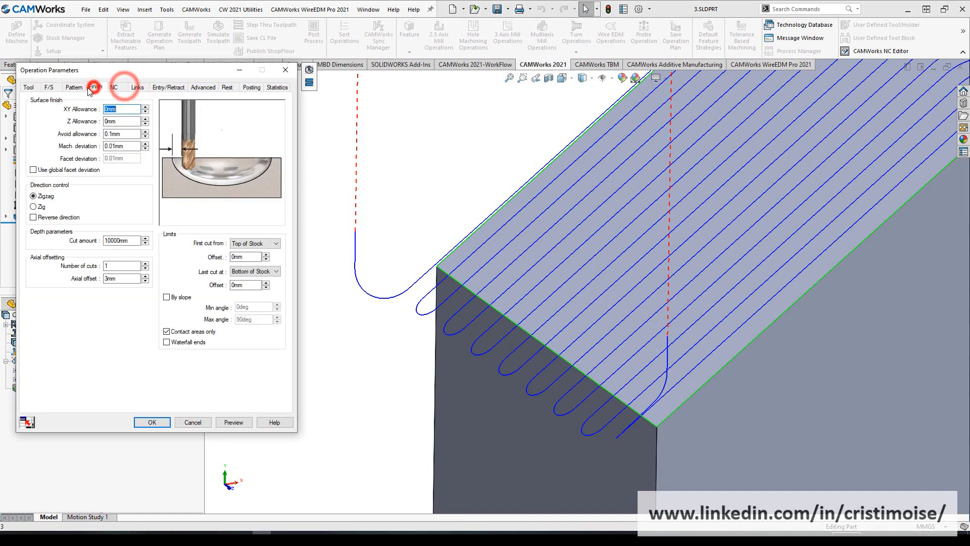
left_click(180, 343)
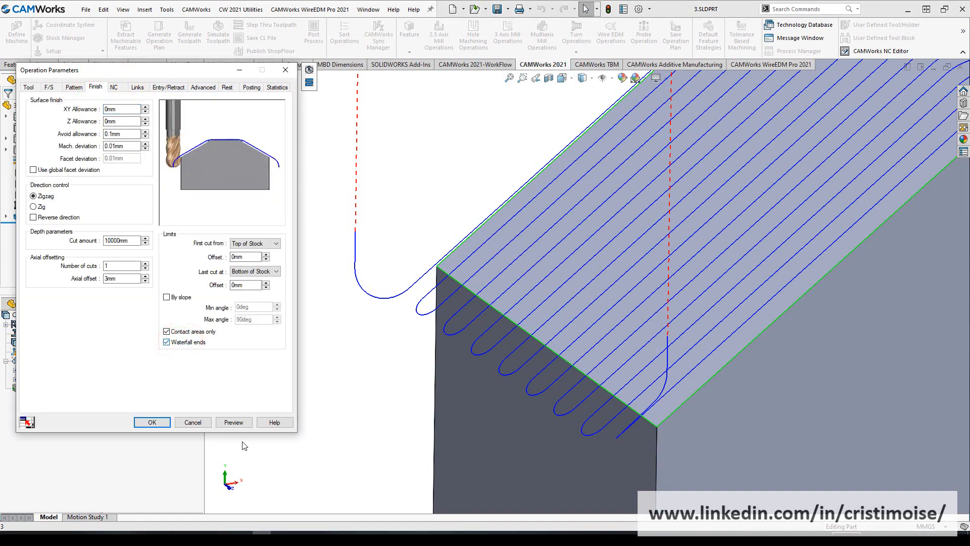
left_click(233, 423)
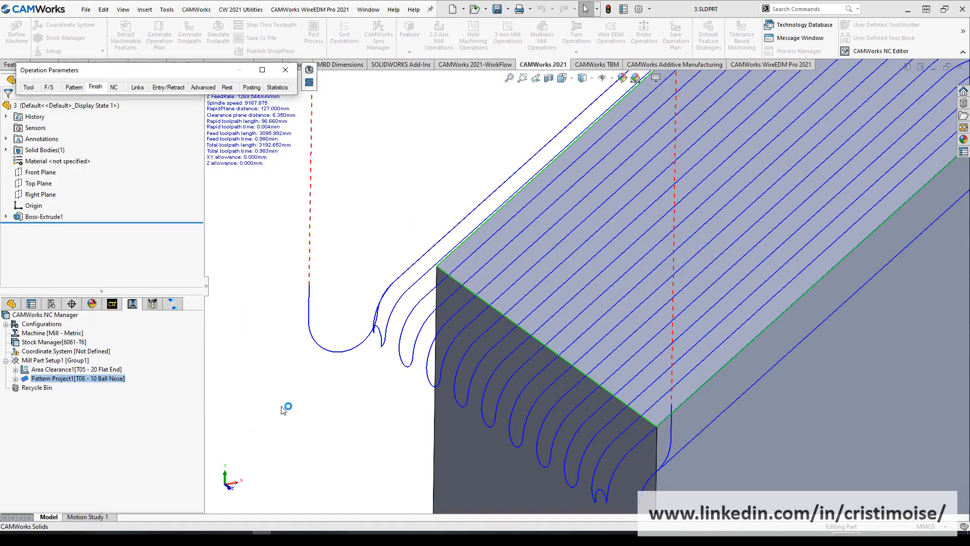
scroll(455, 382, "up", 3)
middle_click_drag(470, 346, 453, 322)
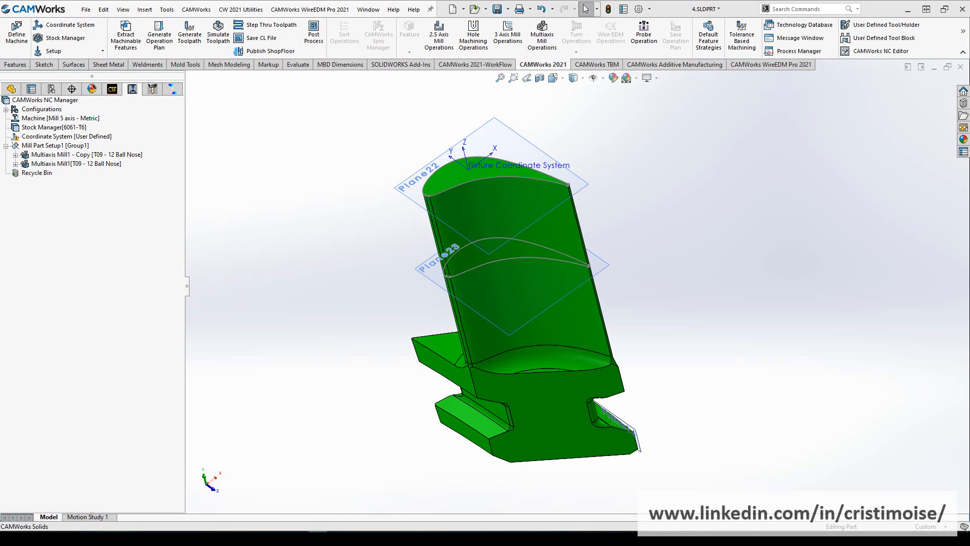
Open the parameters of Multiaxis Mill1 - Copy and examine its gouge checking options and the toolpath around the blade
left_click(107, 154)
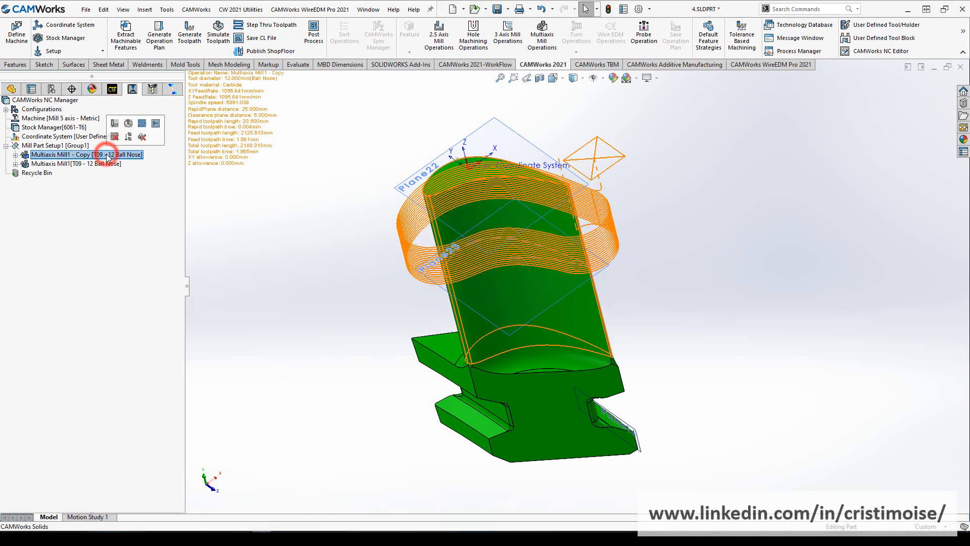
right_click(108, 155)
left_click(115, 159)
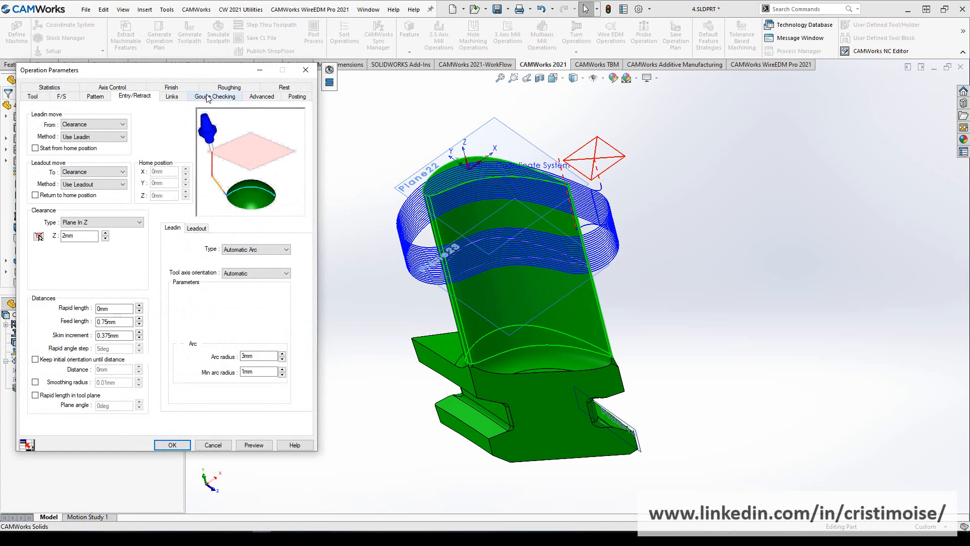
left_click(207, 96)
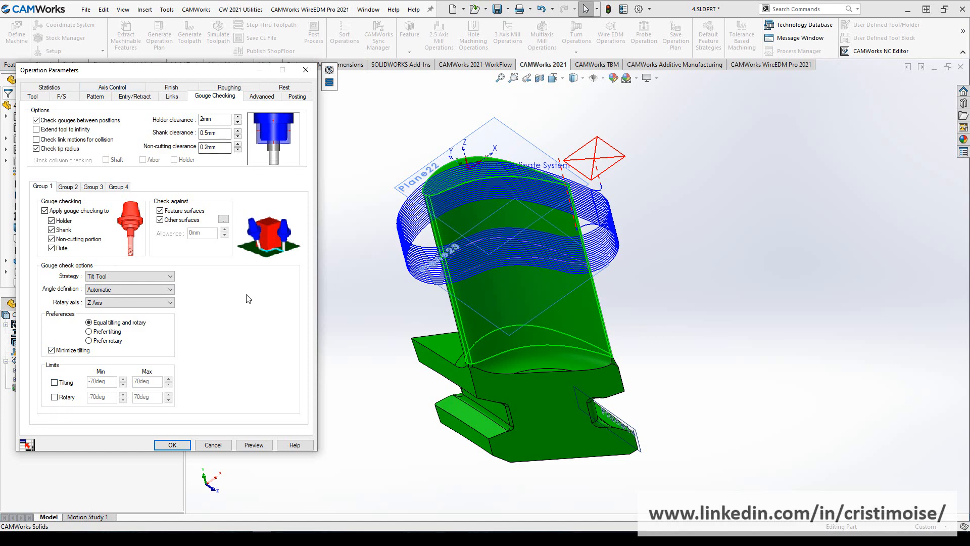
scroll(587, 202, "down", 1)
middle_click_drag(586, 202, 551, 186)
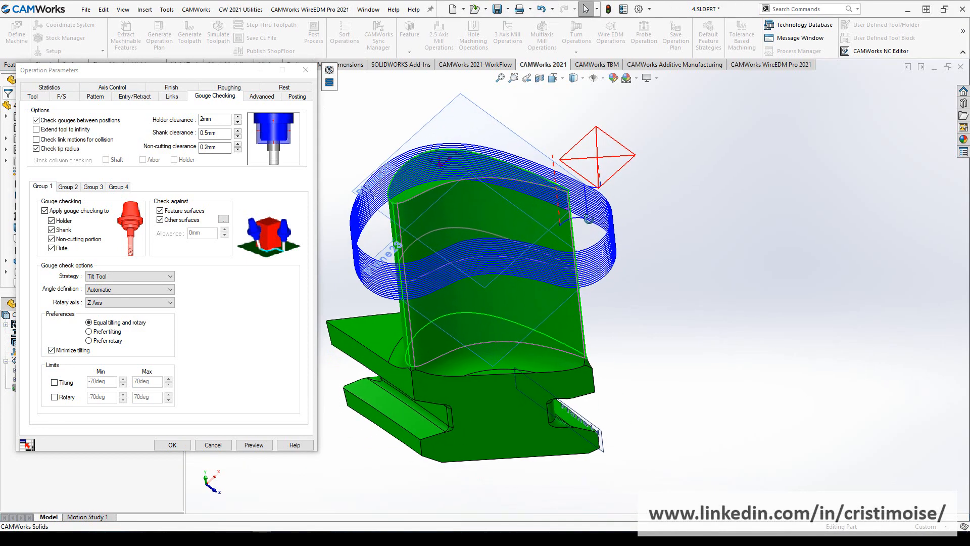
Choose Automatic Arc as the leadin type with Automatic tool axis orientation, and inspect the entry move beside the blade
left_click(134, 97)
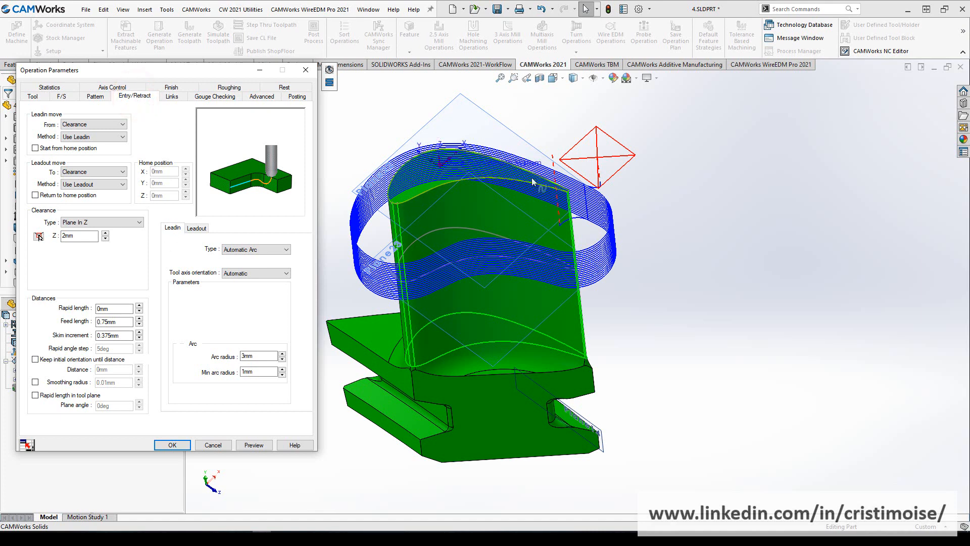
left_click(241, 250)
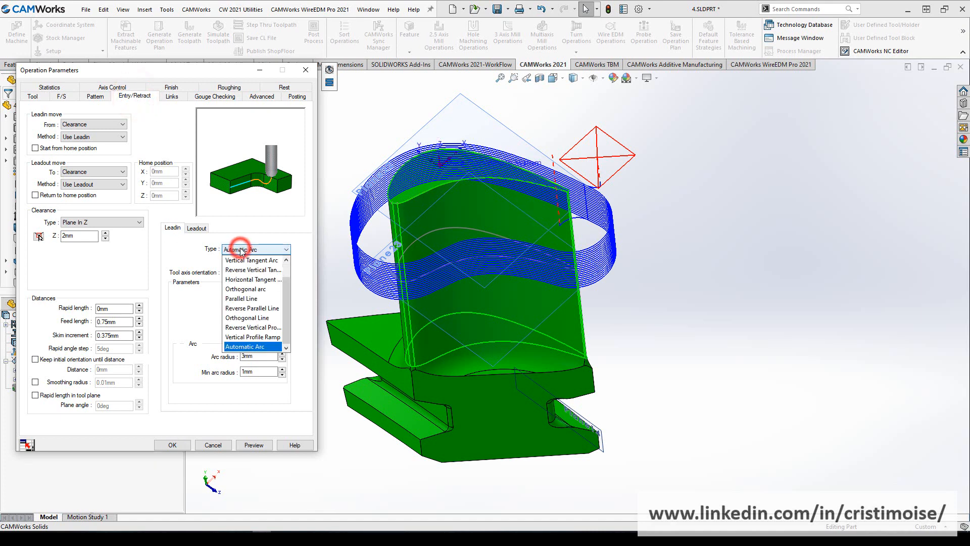
left_click(253, 346)
left_click(236, 273)
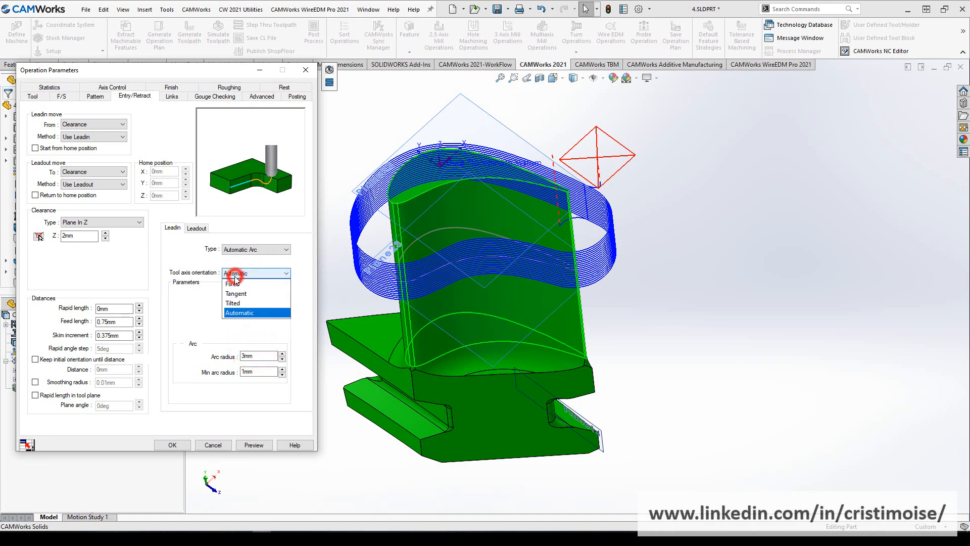
left_click(240, 312)
middle_click_drag(639, 180, 614, 148)
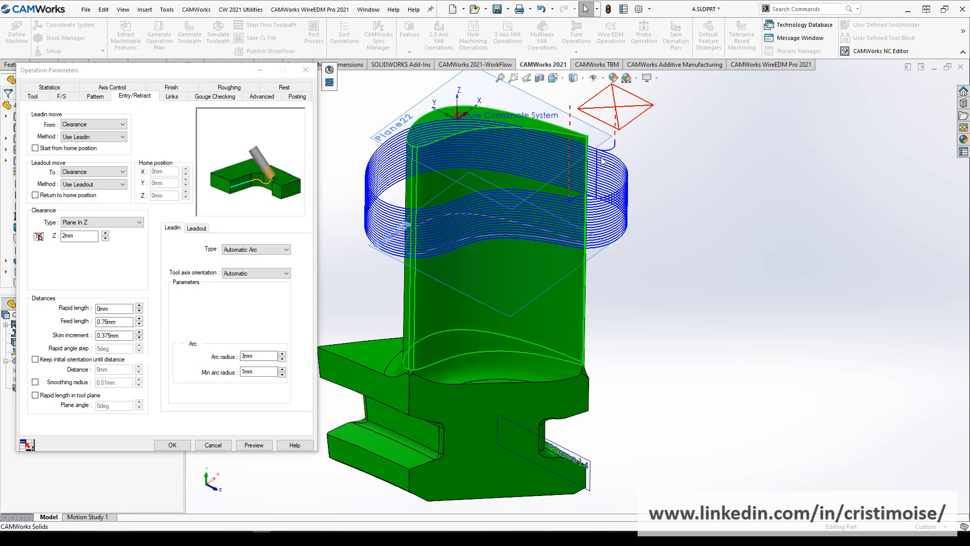
middle_click_drag(596, 212, 584, 253)
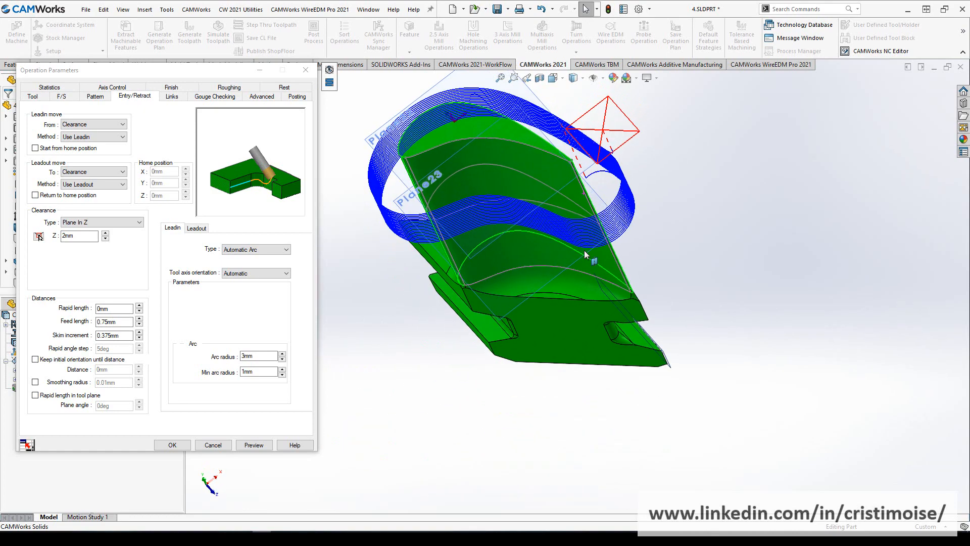
Choose Automatic Arc as the leadout type with Automatic tool axis orientation, preview the toolpath, and inspect the exit move beside the blade
left_click(196, 228)
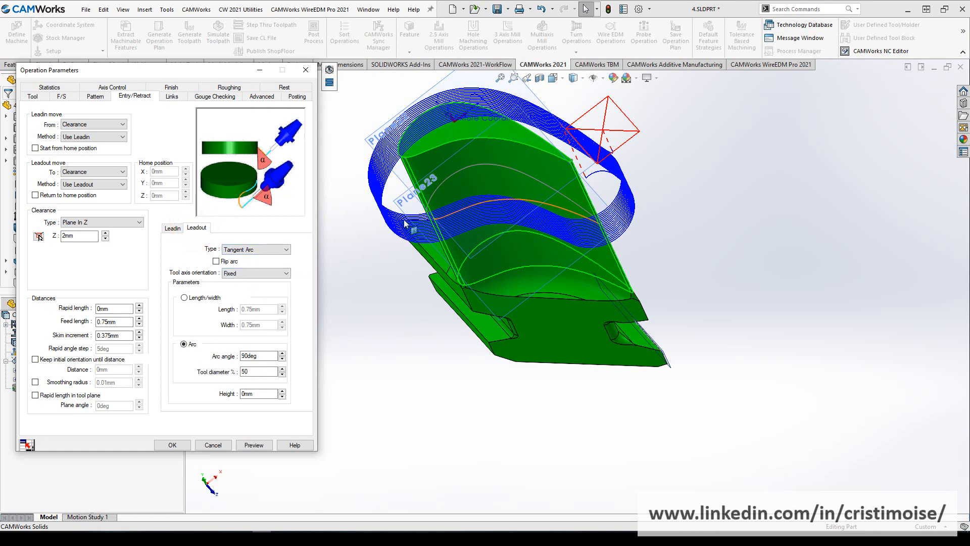
left_click(260, 249)
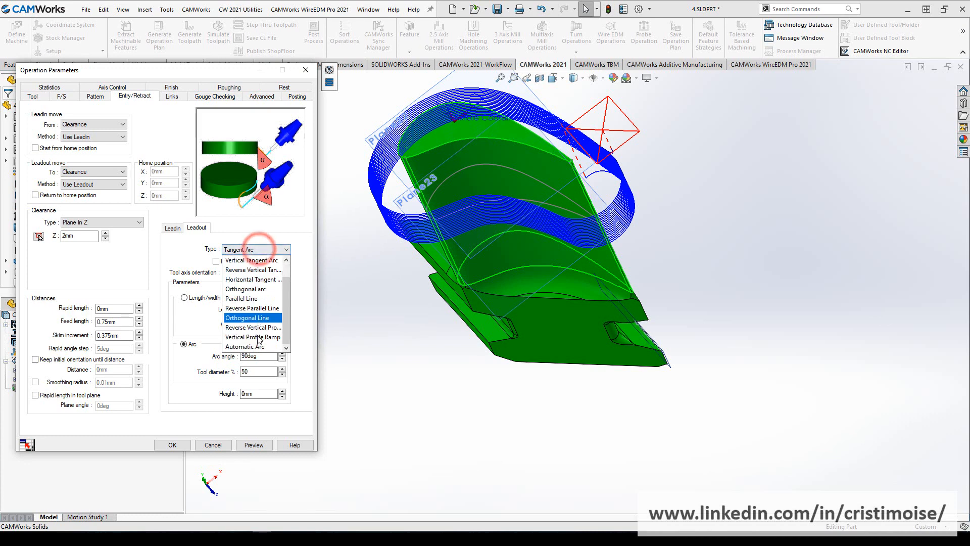
left_click(245, 346)
left_click(249, 273)
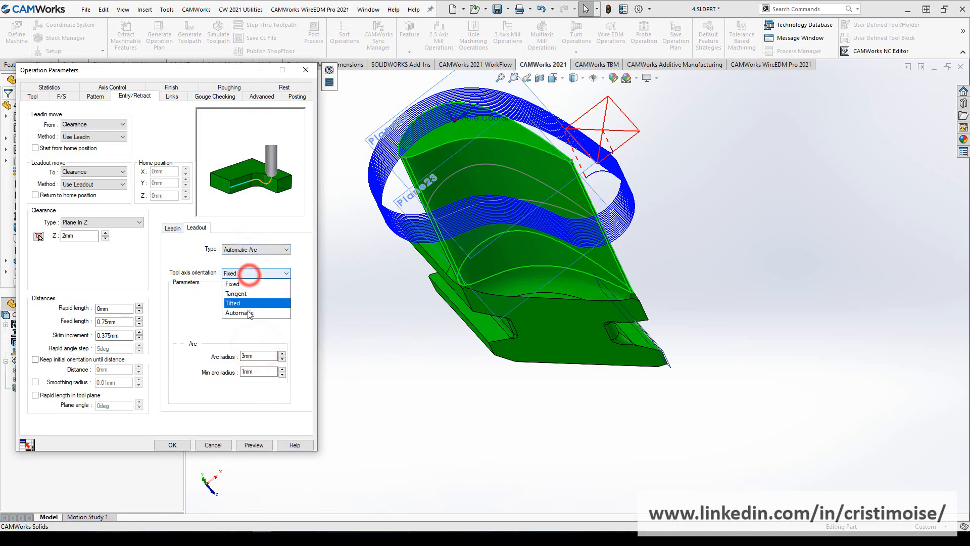
left_click(247, 313)
left_click(259, 444)
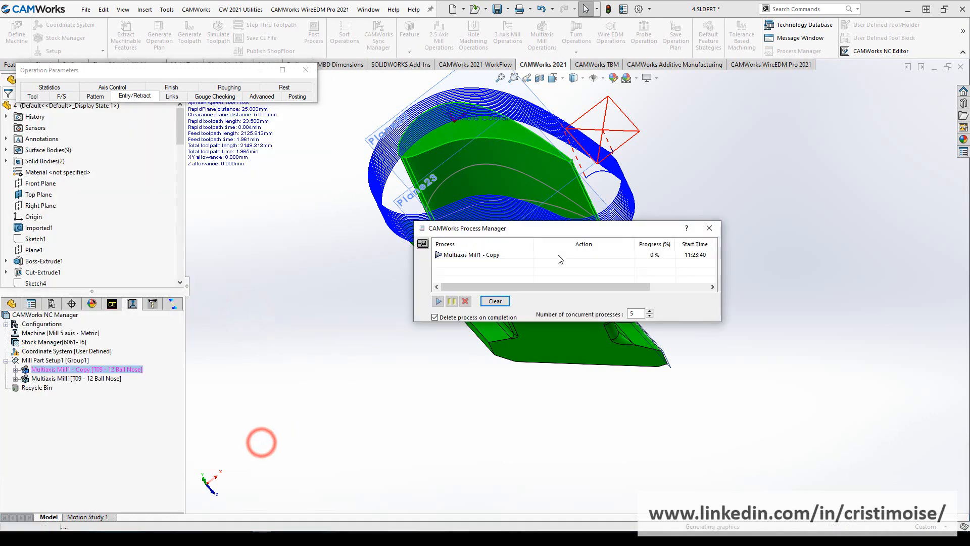
middle_click_drag(605, 187, 676, 120)
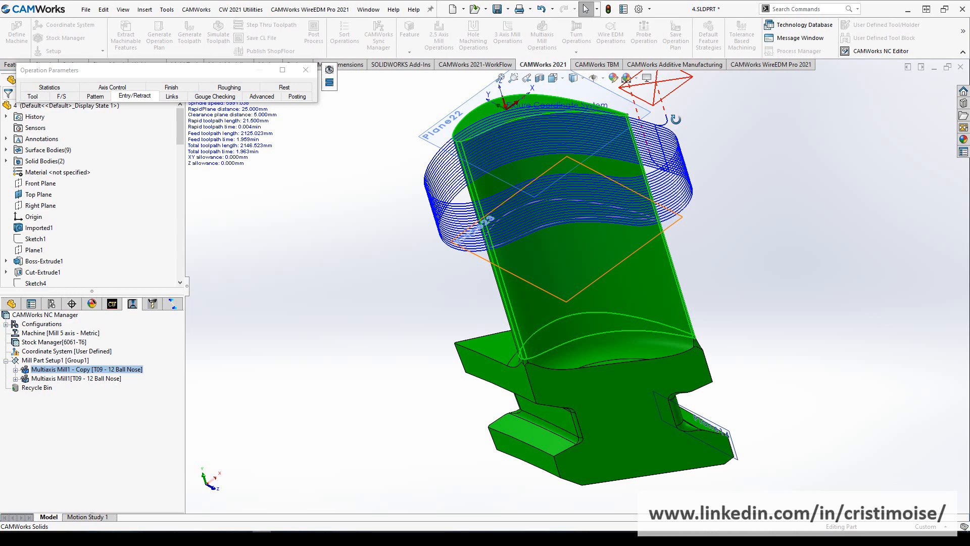
Check the link settings of Multiaxis Mill1 - Copy, accept its operation parameters, and regenerate the toolpath
left_click(172, 96)
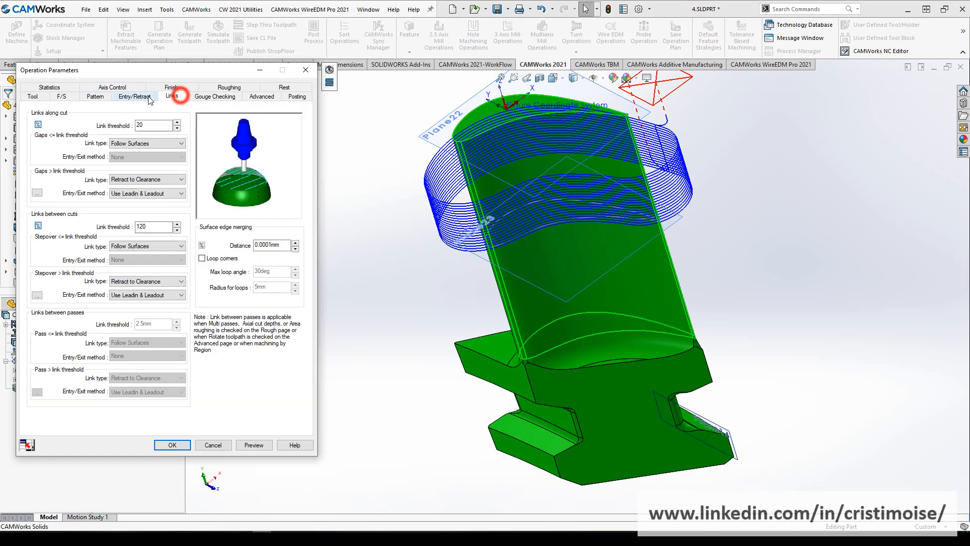
left_click(173, 444)
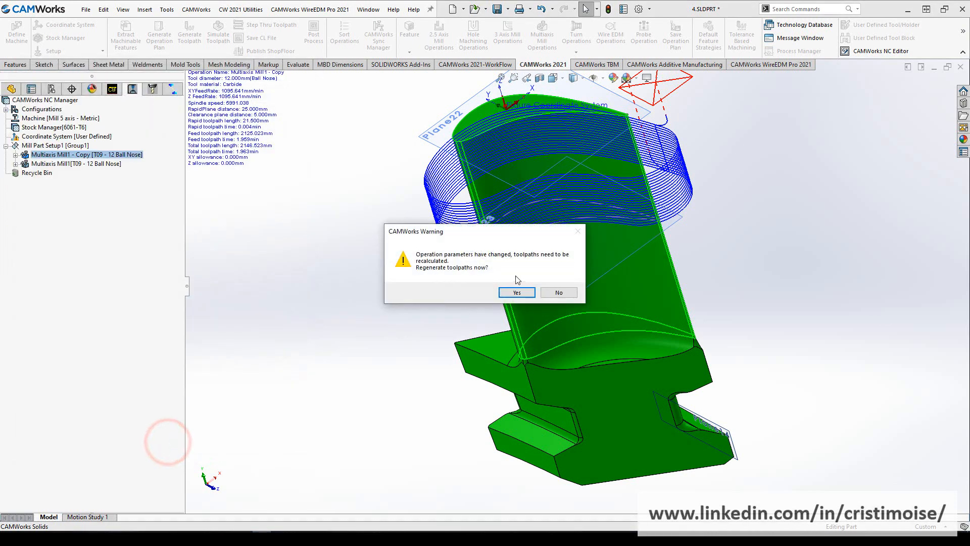
left_click(531, 296)
Open the parameters of Multiaxis Mill1 and examine its Swarf Milling pattern and the stepdown and sorting options for multiple cuts
left_click(90, 164)
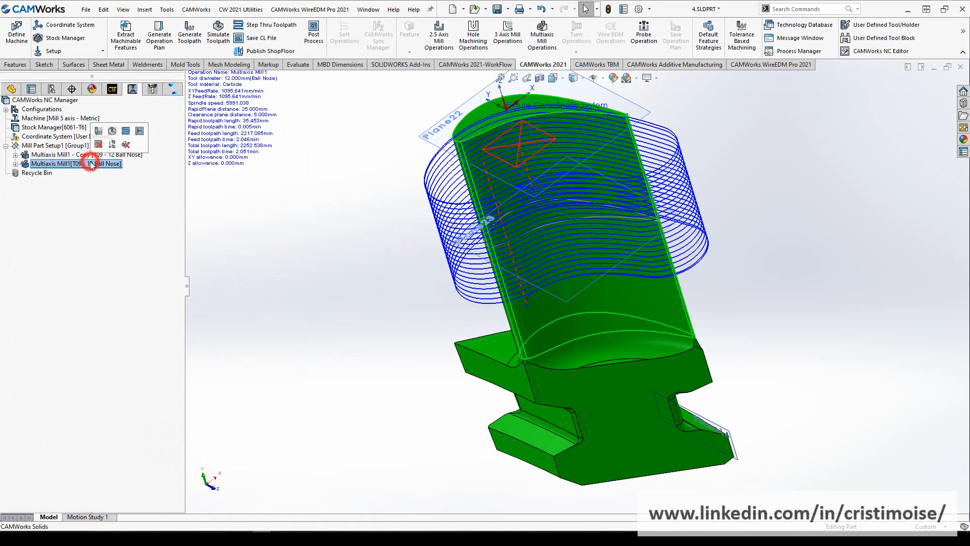
left_click(106, 166)
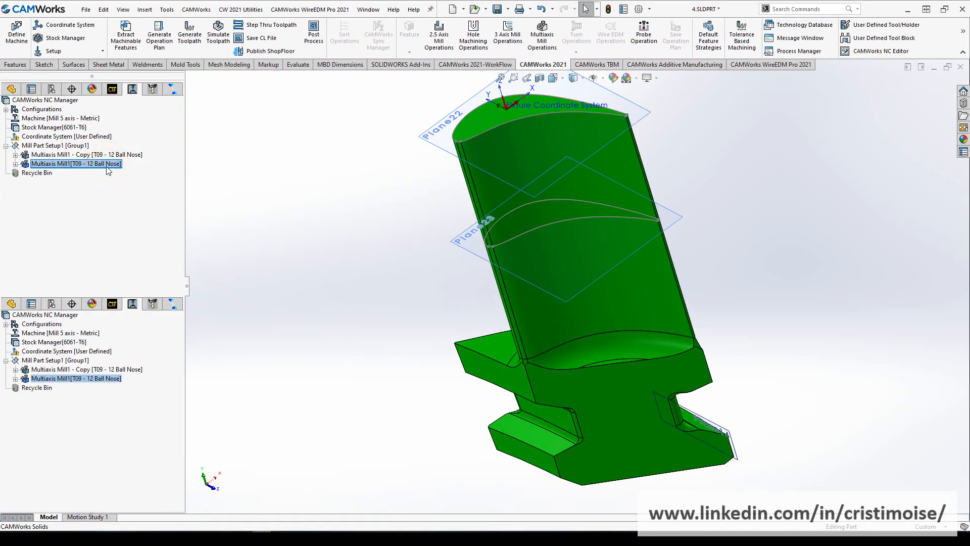
left_click(117, 166)
left_click(96, 96)
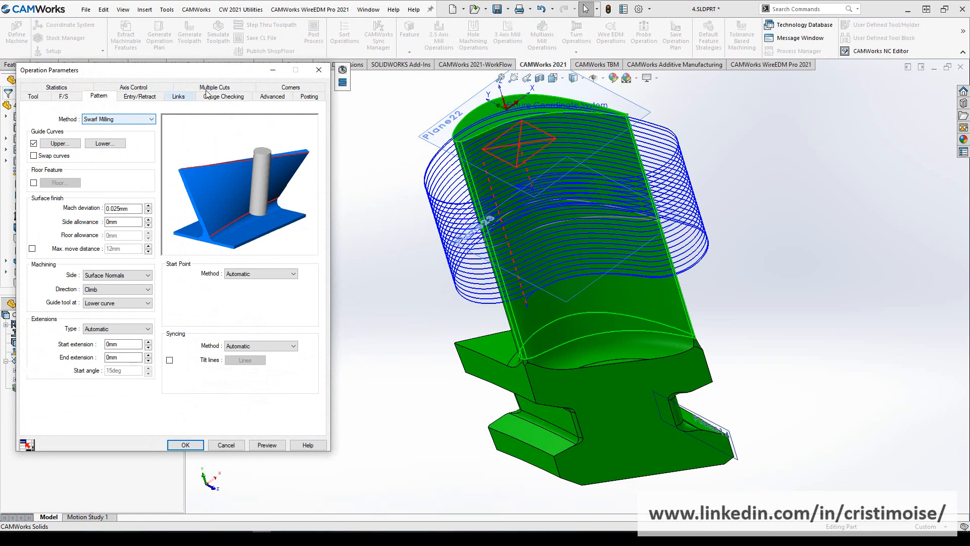
left_click(221, 87)
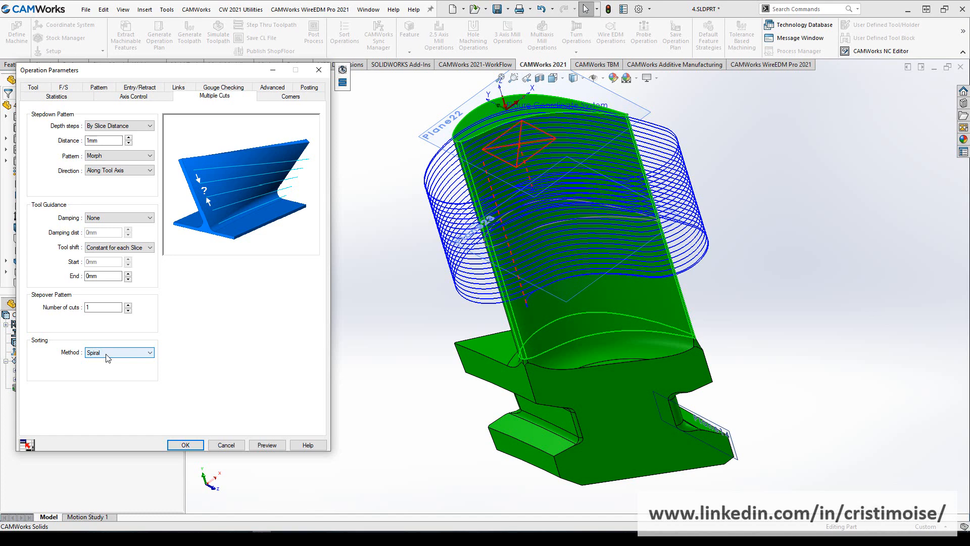
left_click(175, 445)
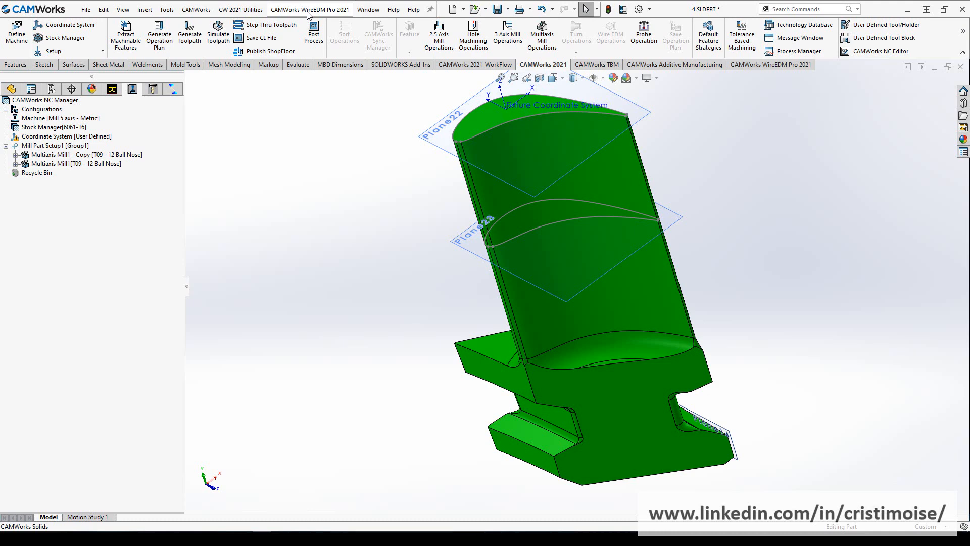
Open the Feed/Speed Editor from the Technology Database, look through the Carbon Steels in the Material Library, and close both windows
left_click(196, 10)
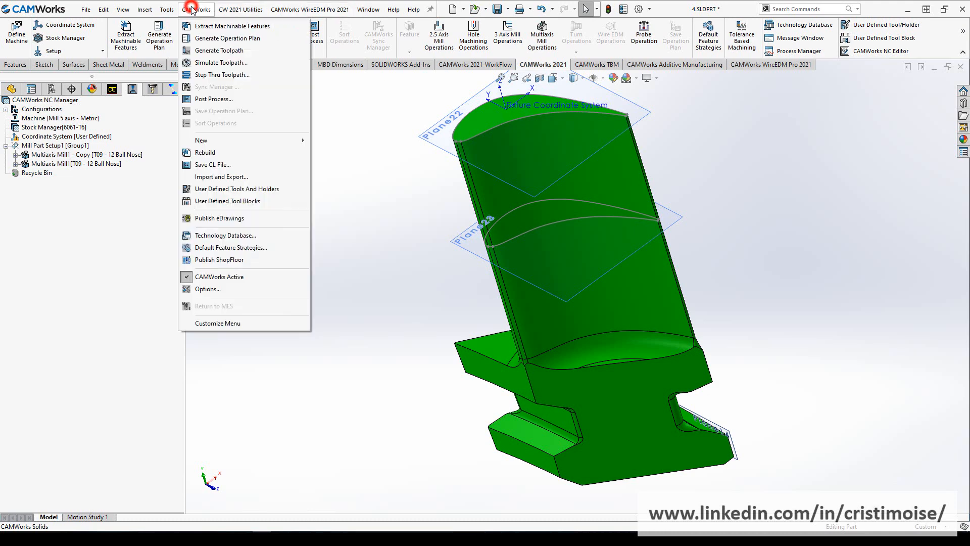
left_click(222, 236)
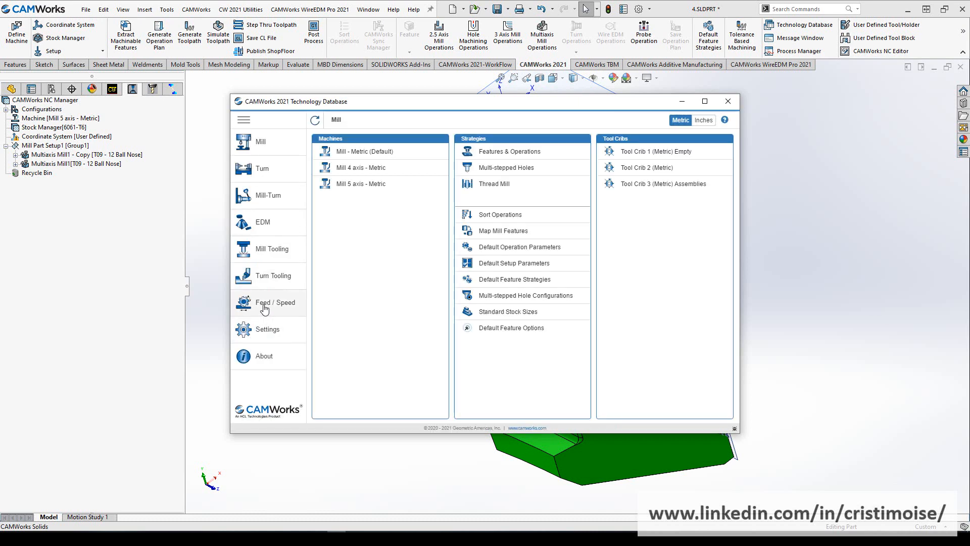
left_click(263, 306)
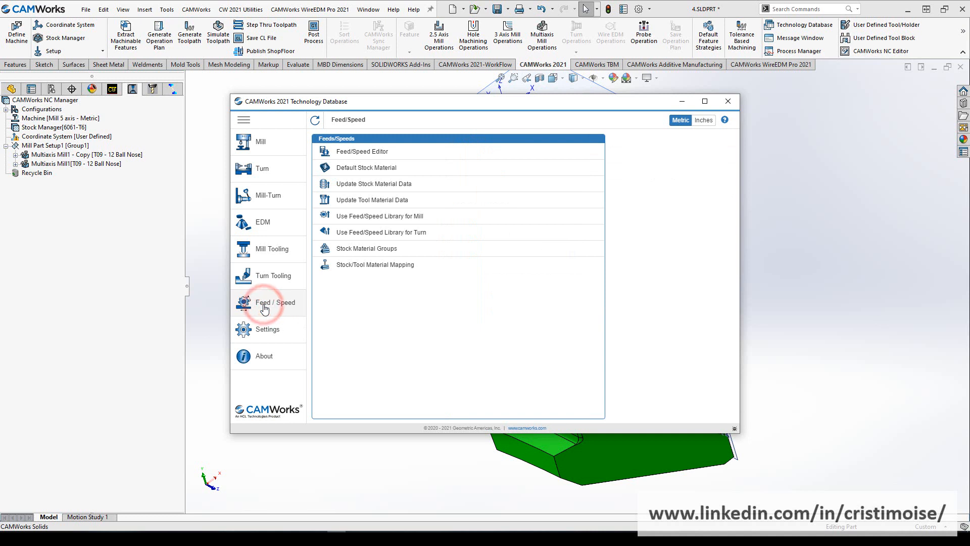
left_click(350, 153)
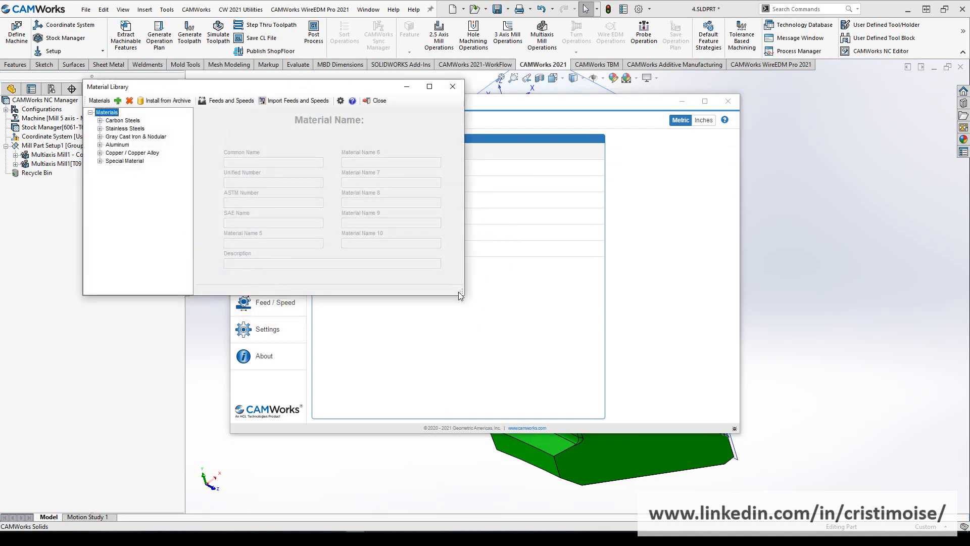
left_click(349, 87)
left_click_drag(348, 87, 553, 102)
left_click(635, 101)
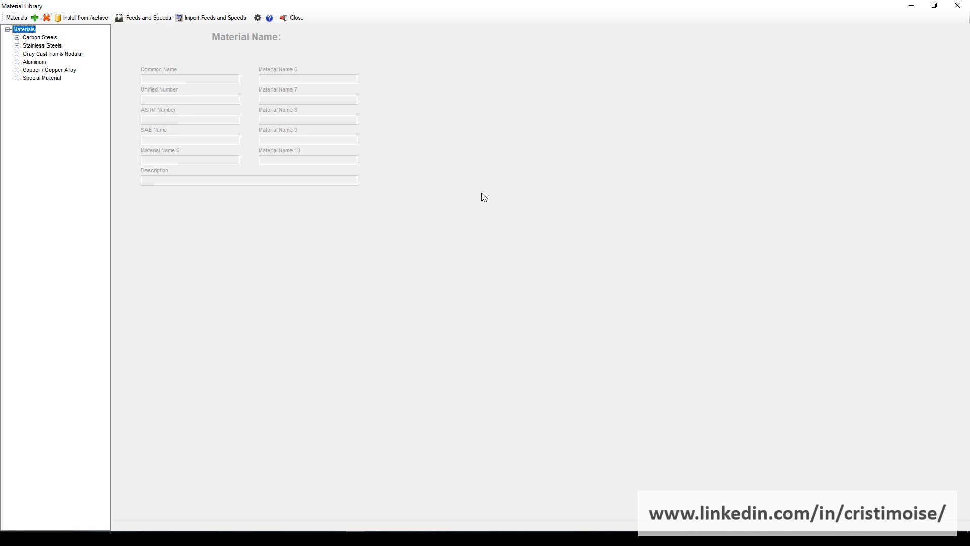
left_click(18, 38)
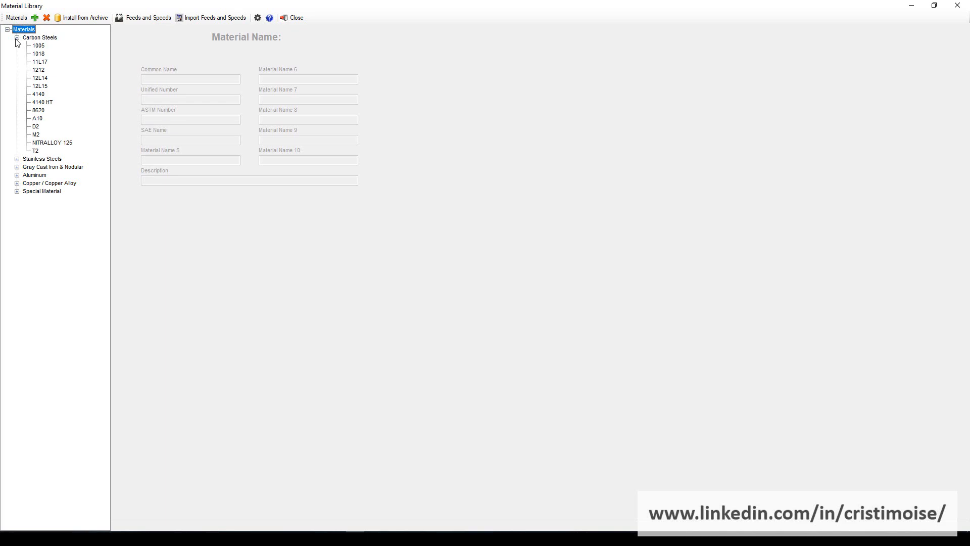
left_click(957, 5)
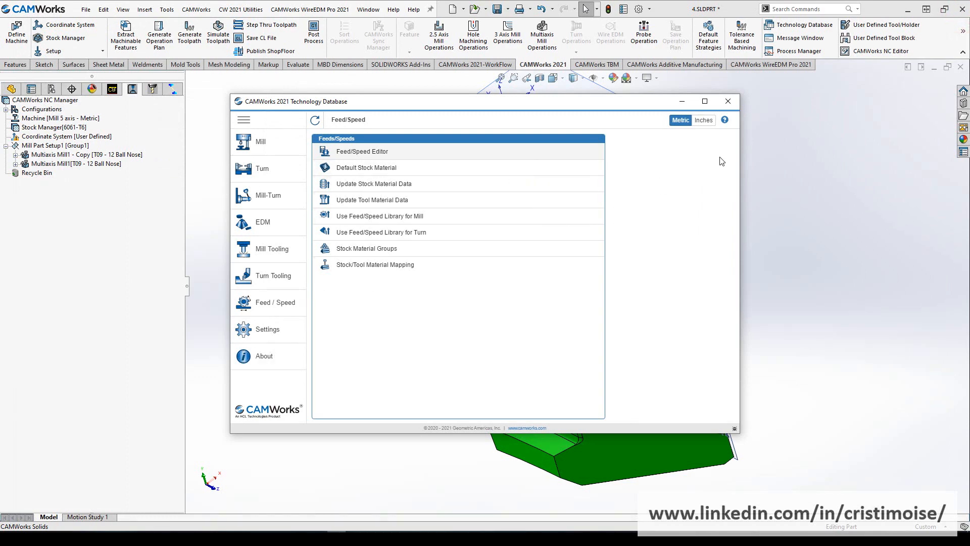
left_click(728, 101)
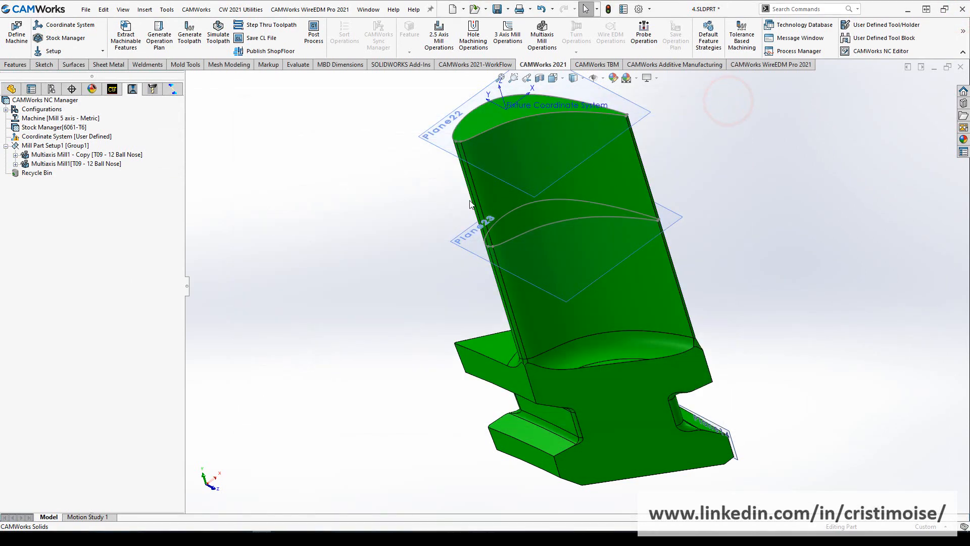
Start publishing the blade part to ShopFloor without saving the changes
middle_click_drag(470, 204, 484, 159)
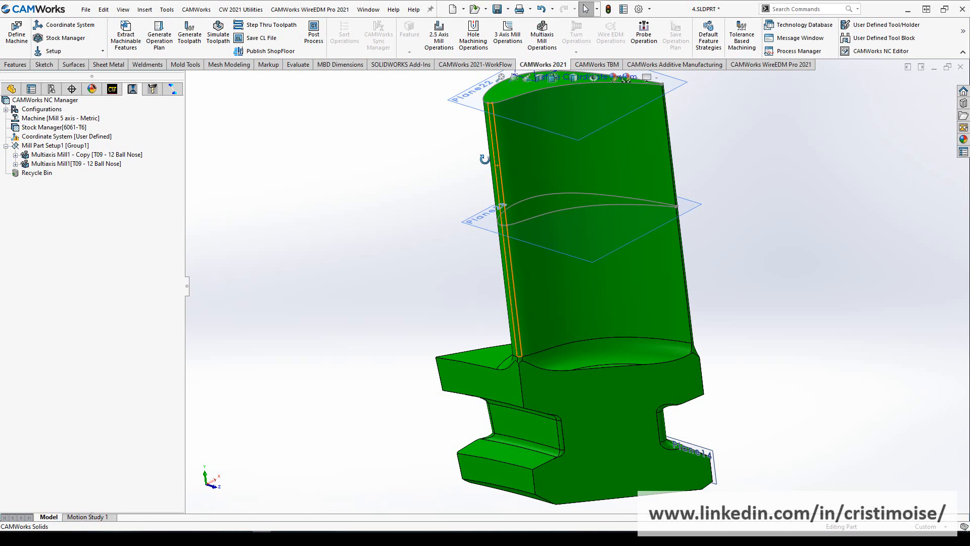
left_click(484, 159)
left_click(259, 51)
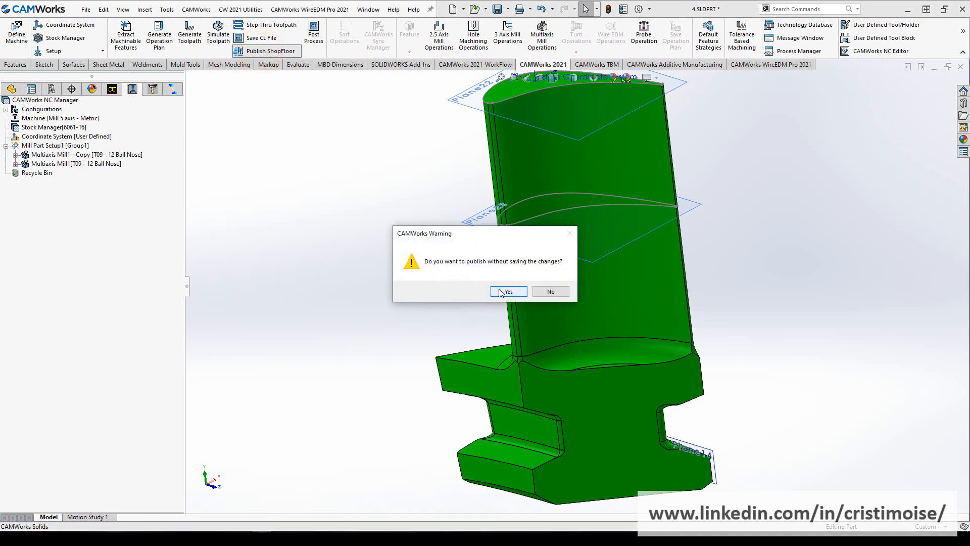
left_click(500, 292)
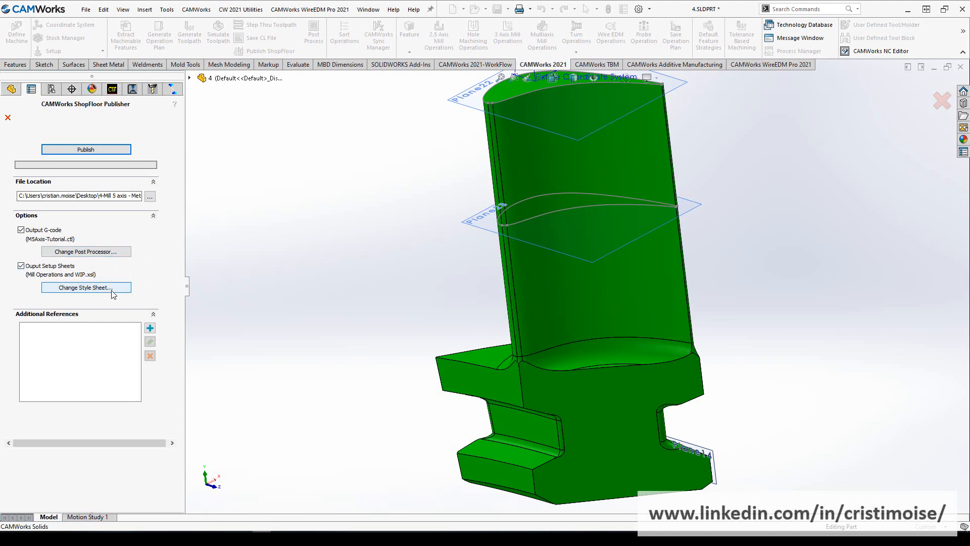
Add photo.png from the desktop as an additional reference file for the ShopFloor publication
left_click(151, 329)
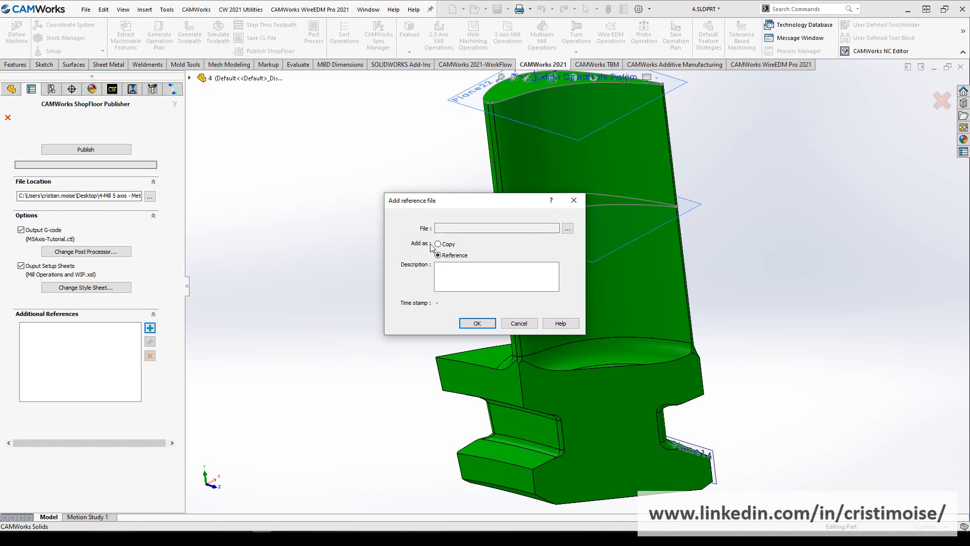
left_click(568, 228)
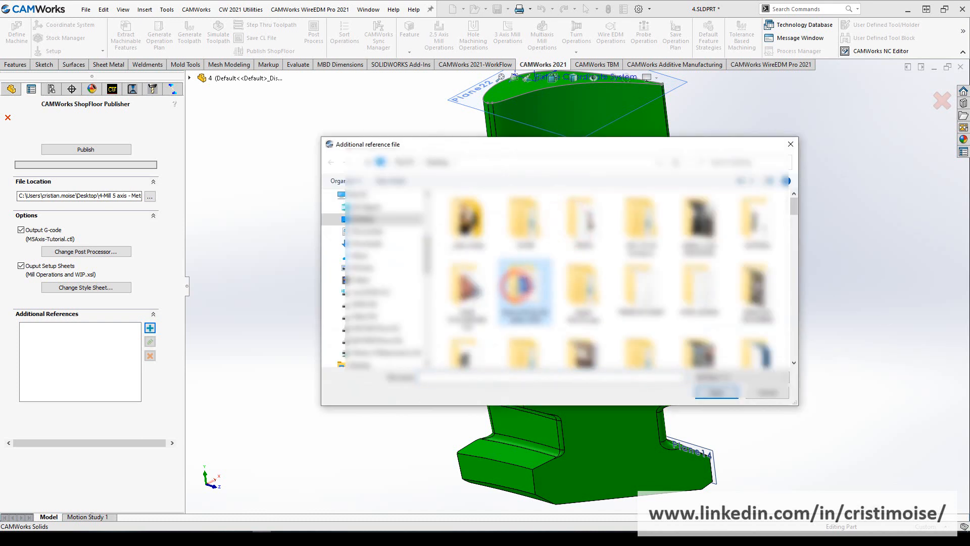
scroll(525, 283, "down", 2)
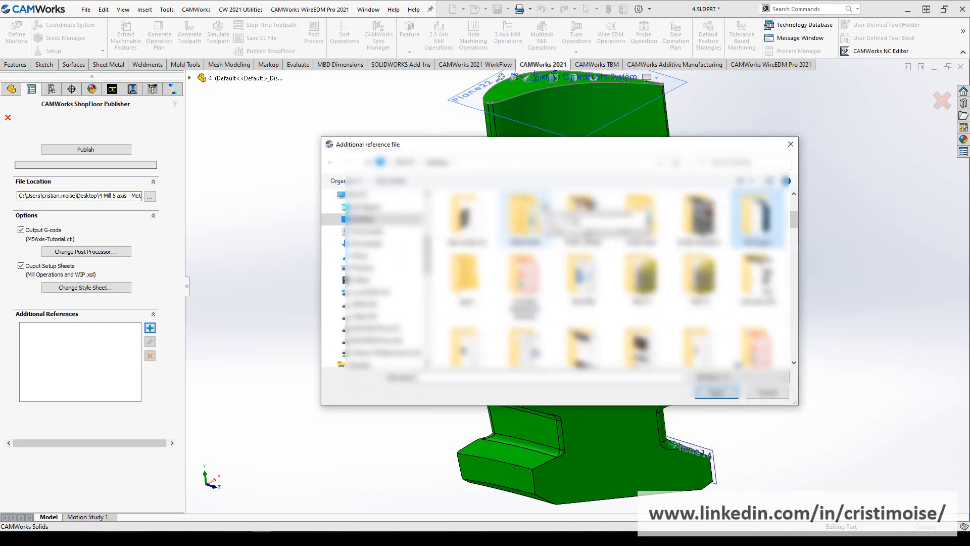
scroll(611, 278, "down", 5)
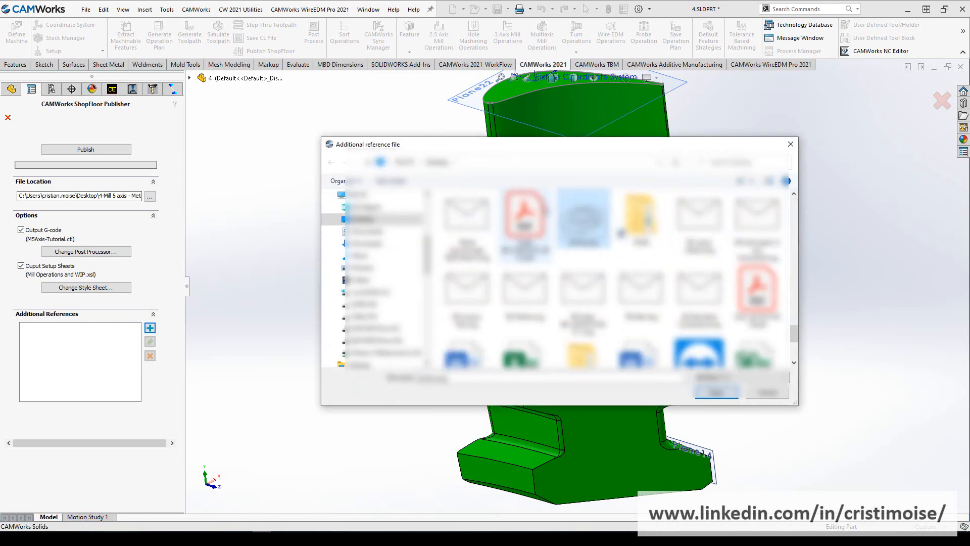
left_click(715, 393)
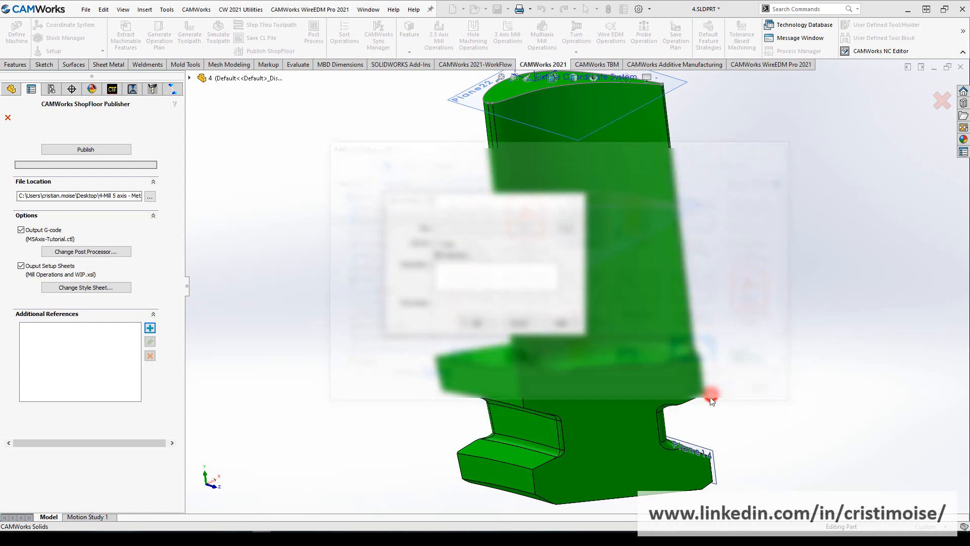
left_click(479, 324)
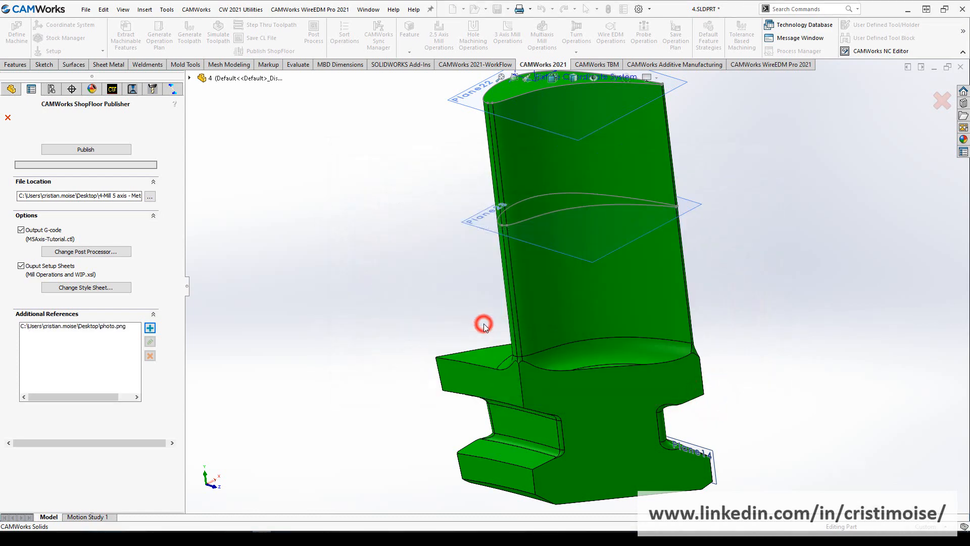
Publish the ShopFloor file with G-code and setup sheets, and open it in CAMWorks ShopFloor
left_click(69, 148)
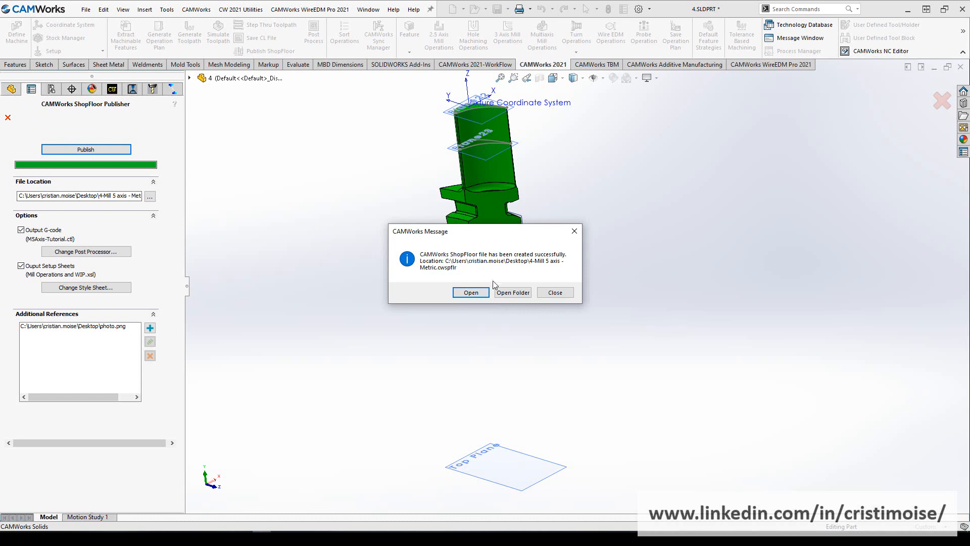
left_click(480, 291)
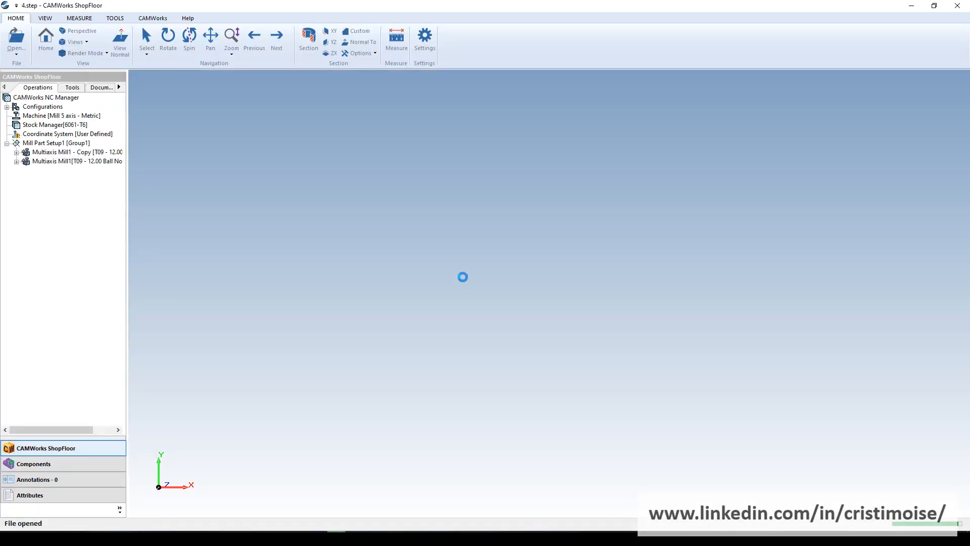
left_click(561, 295)
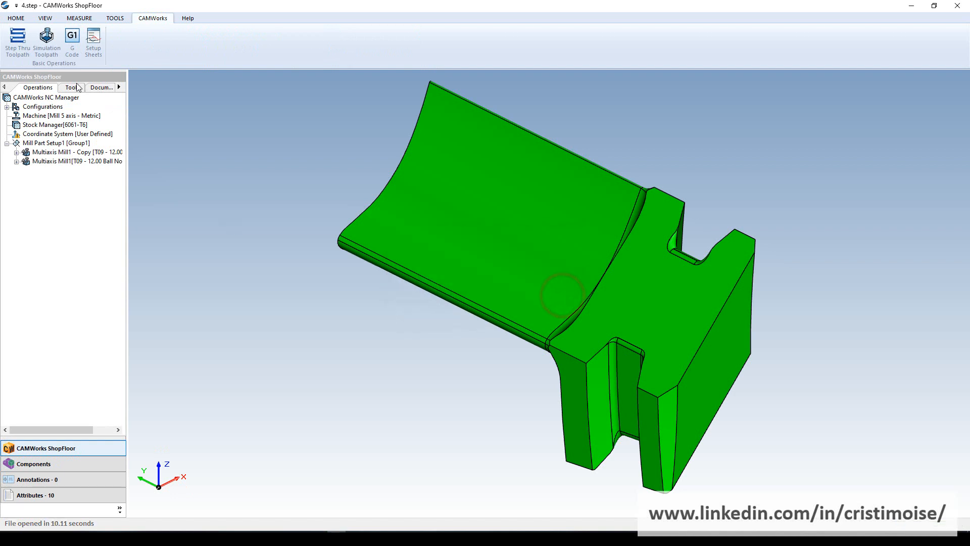
Widen the operations pane and examine the published documents in the Documents Manager, including the attached photo.png
left_click_drag(128, 218, 188, 218)
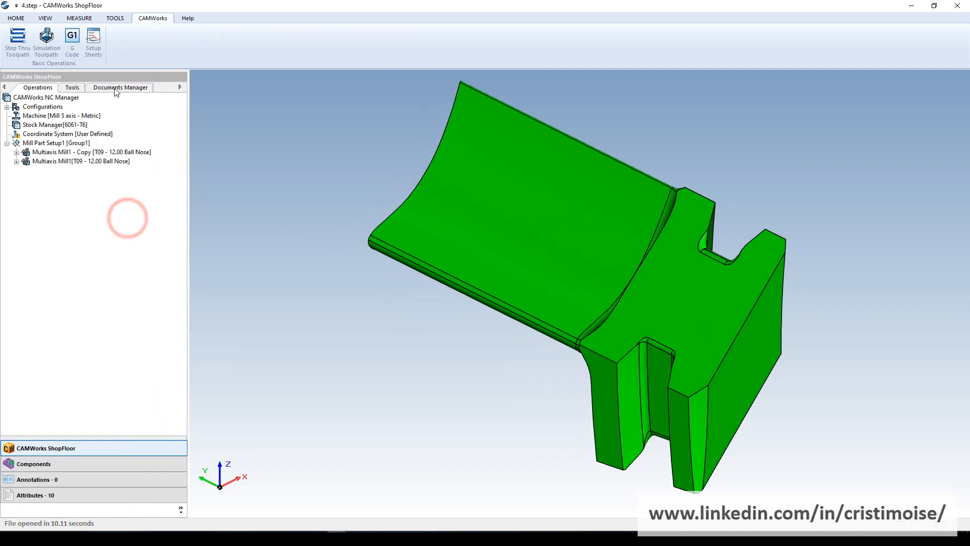
left_click(116, 89)
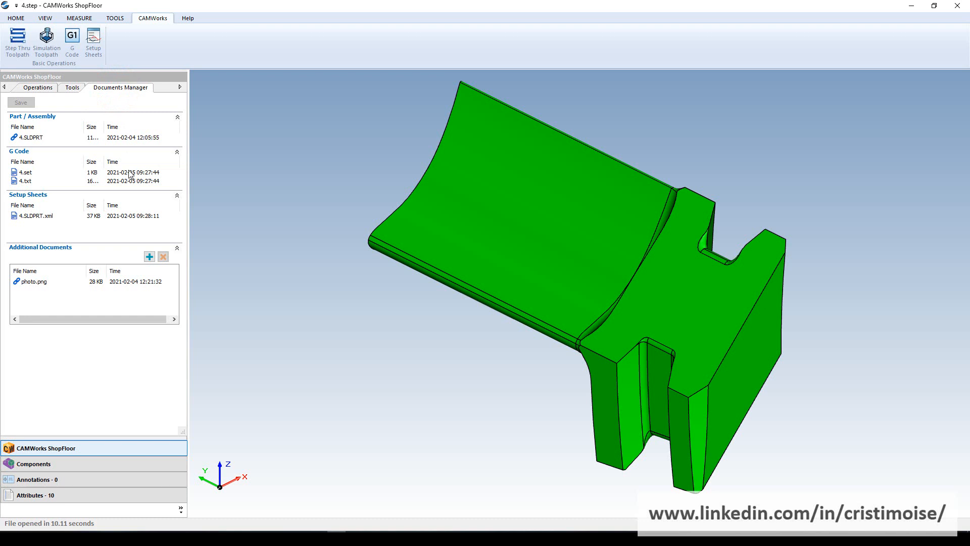
left_click(60, 286)
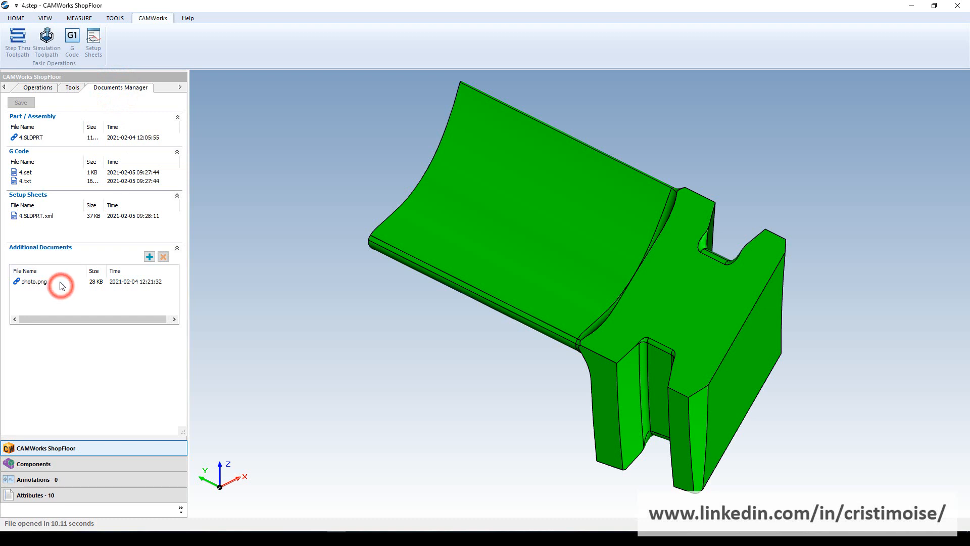
Select the attached photo.png among the additional documents of the published blade file
left_click(32, 286)
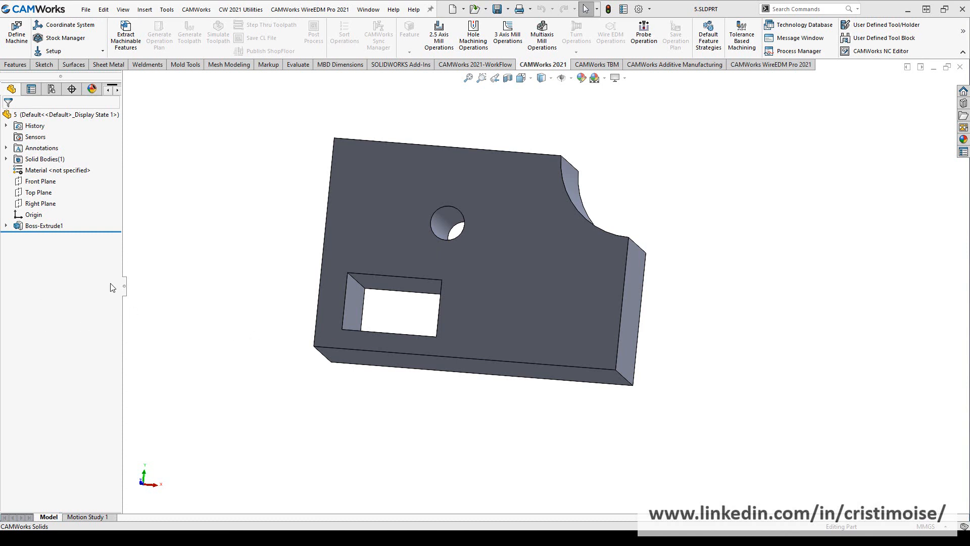
Widen the tree pane and bring up the CAMWorks WireEDM Pro commands and feature tree for the plate part
left_click_drag(125, 284, 190, 288)
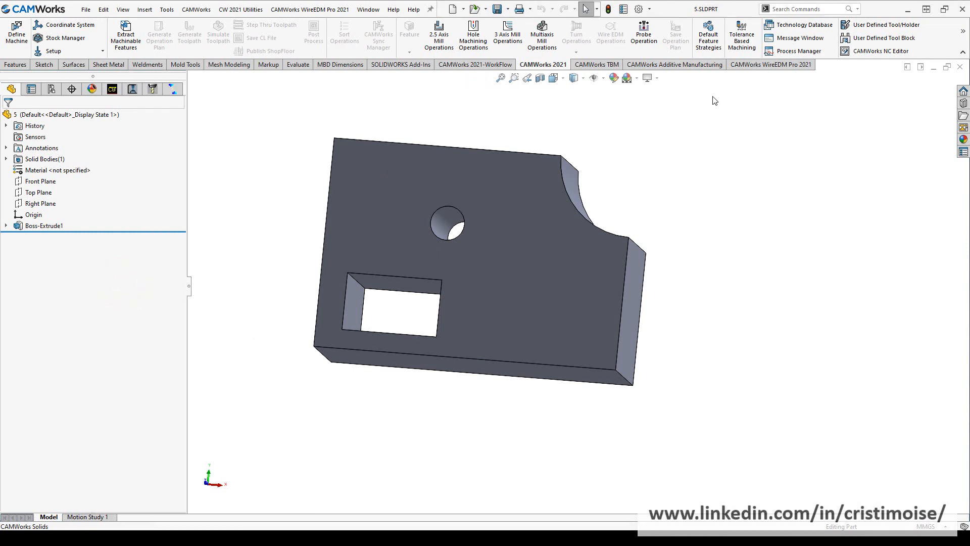
left_click(768, 64)
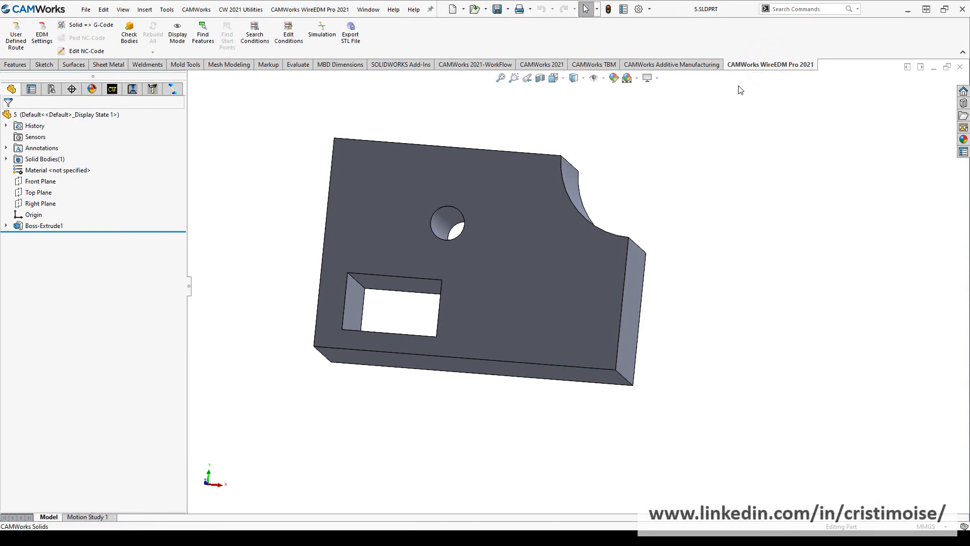
left_click(175, 90)
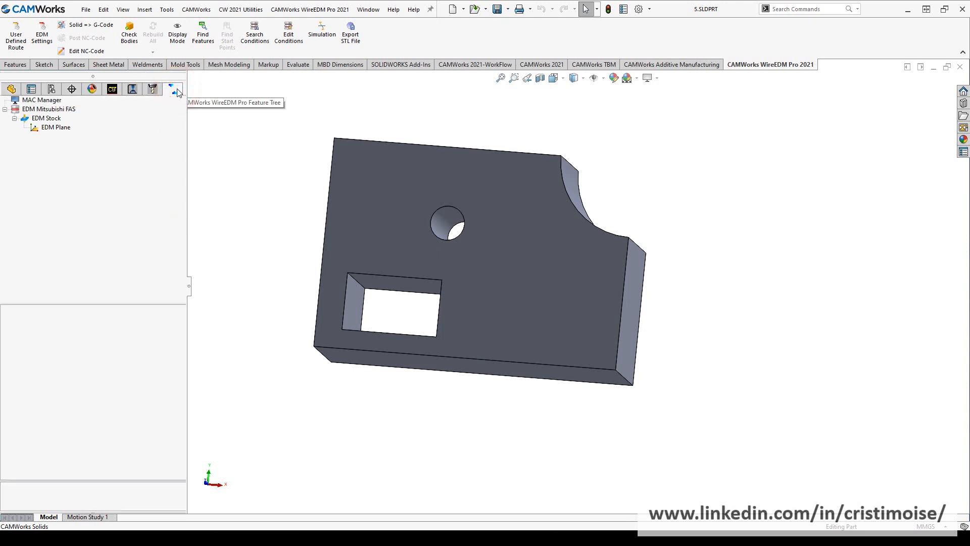
Review the available makes in the wire EDM machine selection and accept Mitsubishi as the make
left_click(65, 110)
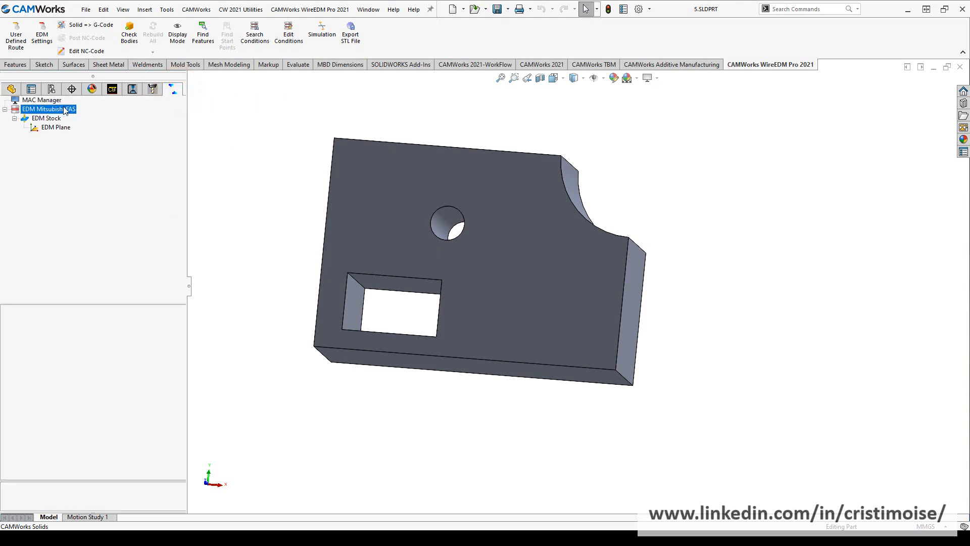
right_click(64, 109)
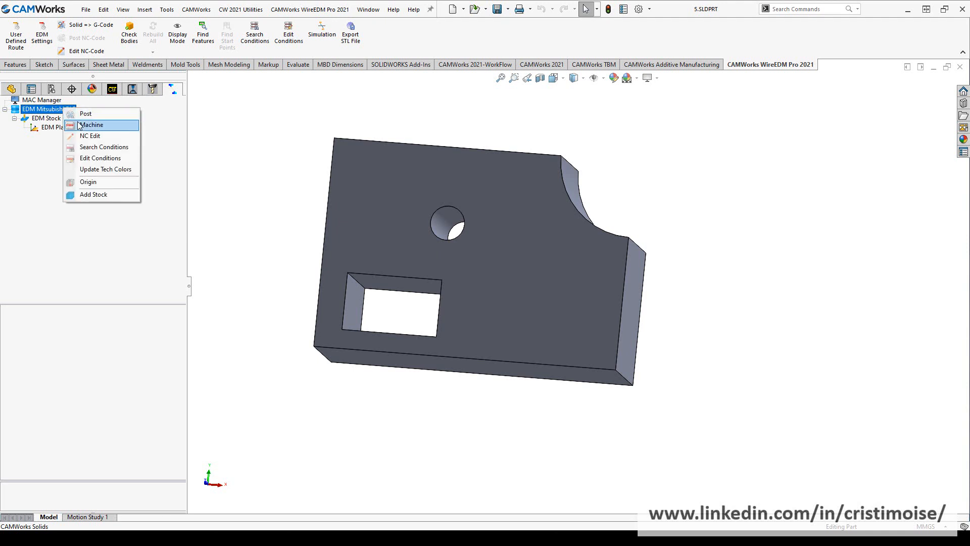
left_click(78, 121)
left_click(484, 255)
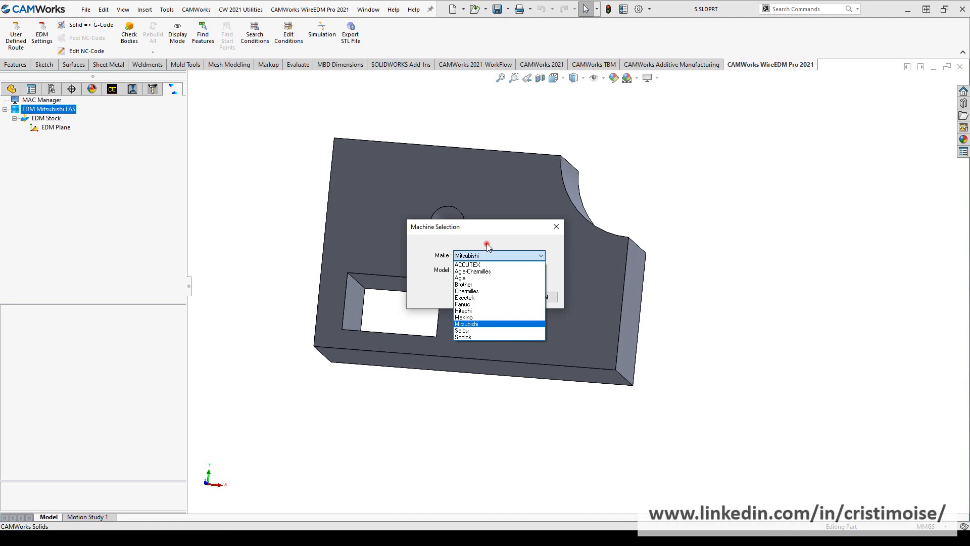
left_click(486, 242)
left_click(494, 297)
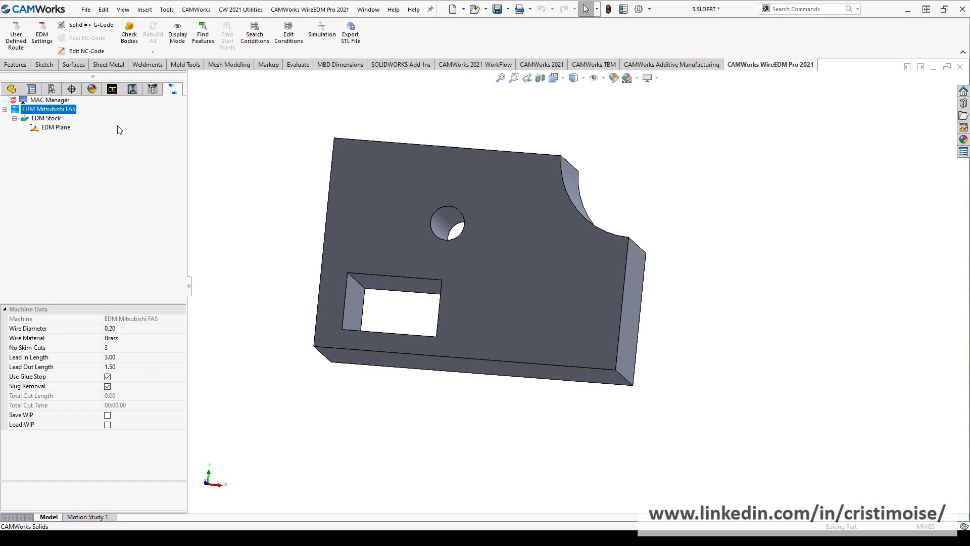
Generate the wire EDM G-code directly from the solid plate, review the rough, tab and skim cuts, and close the NC file
left_click(84, 27)
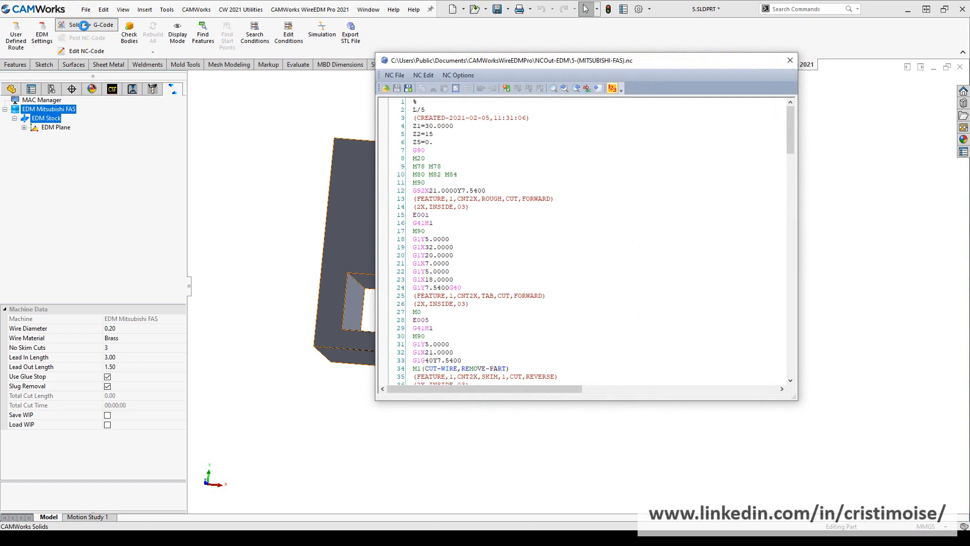
scroll(540, 288, "down", 13)
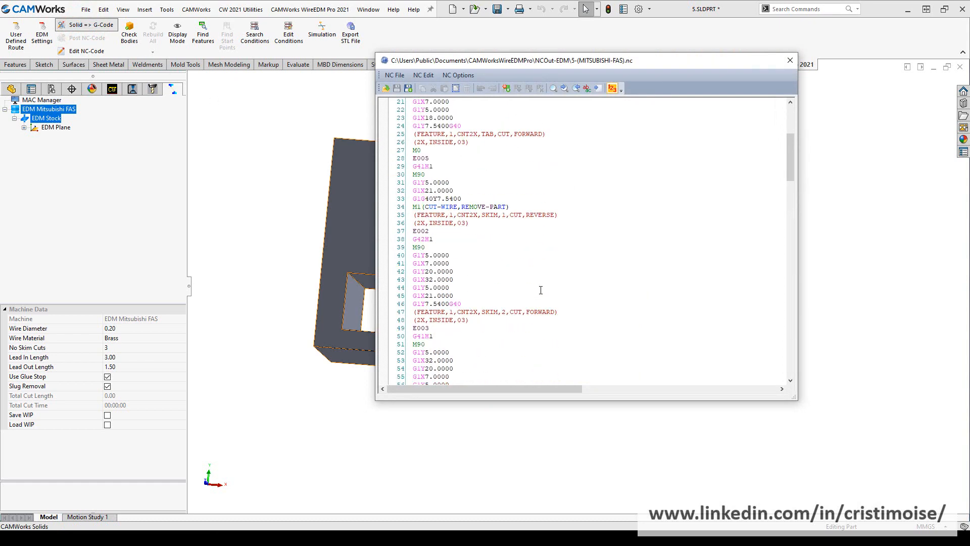
scroll(539, 288, "down", 16)
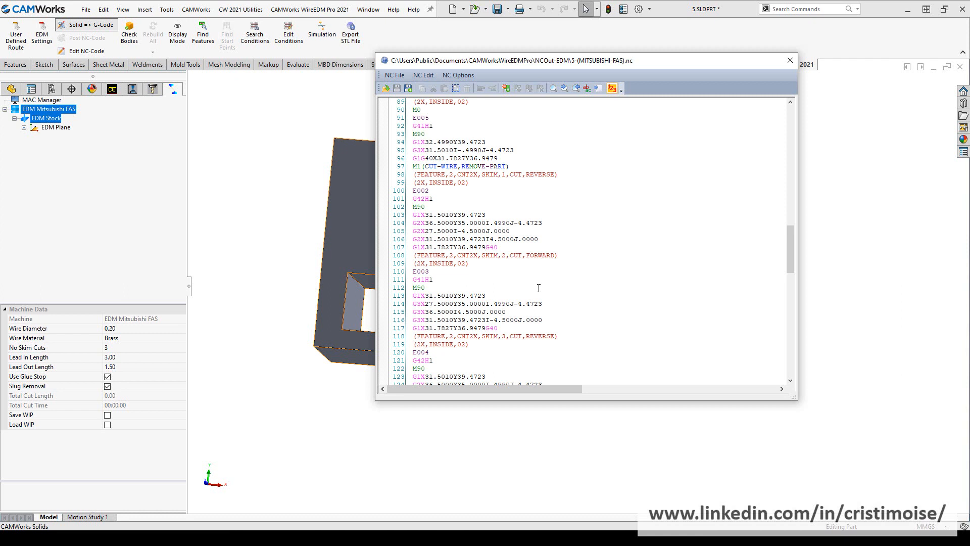
left_click(790, 60)
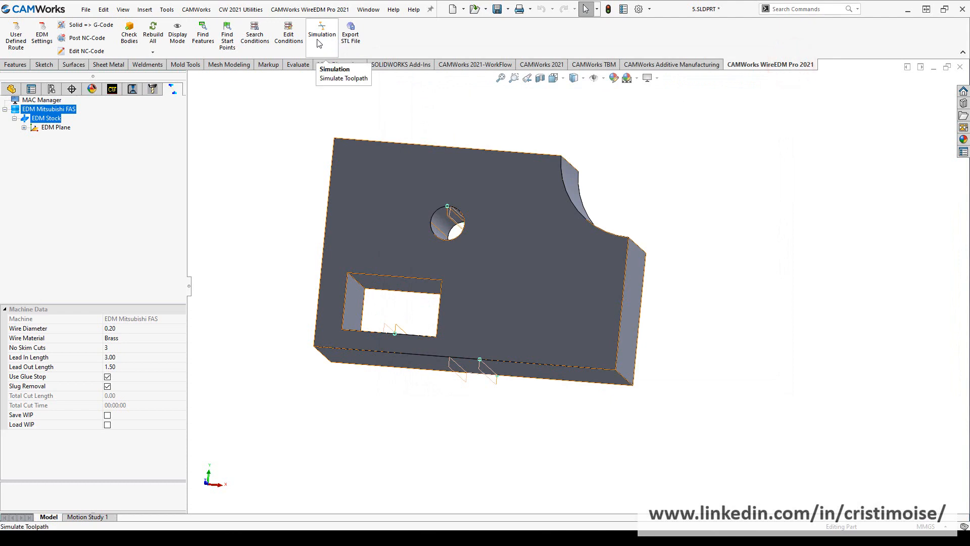
Simulate the plate's wire EDM toolpath on the stock block and play the cutting
left_click(319, 44)
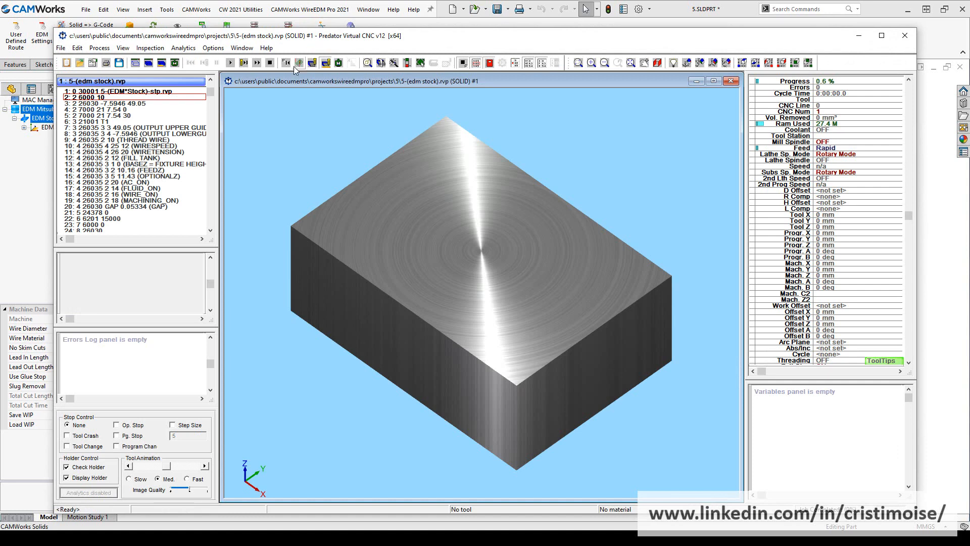
left_click(232, 63)
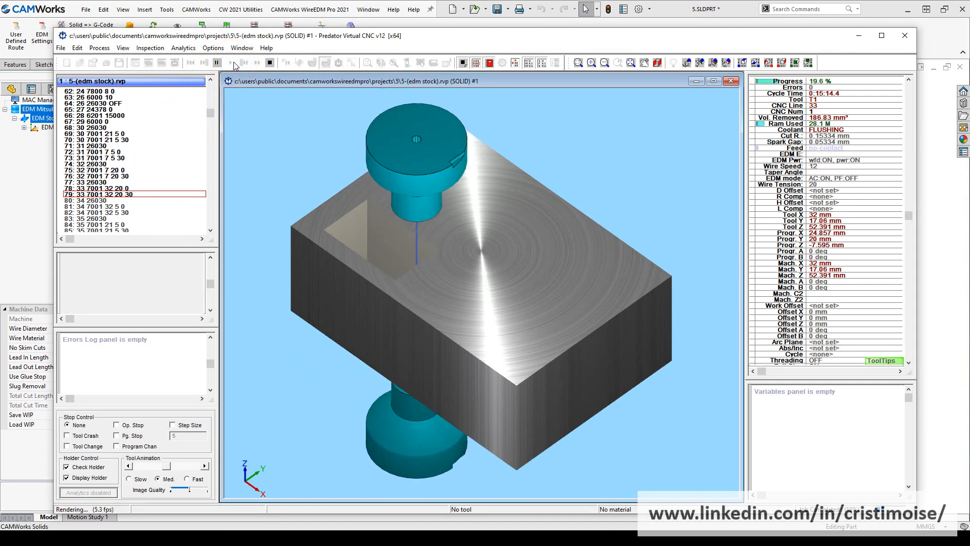